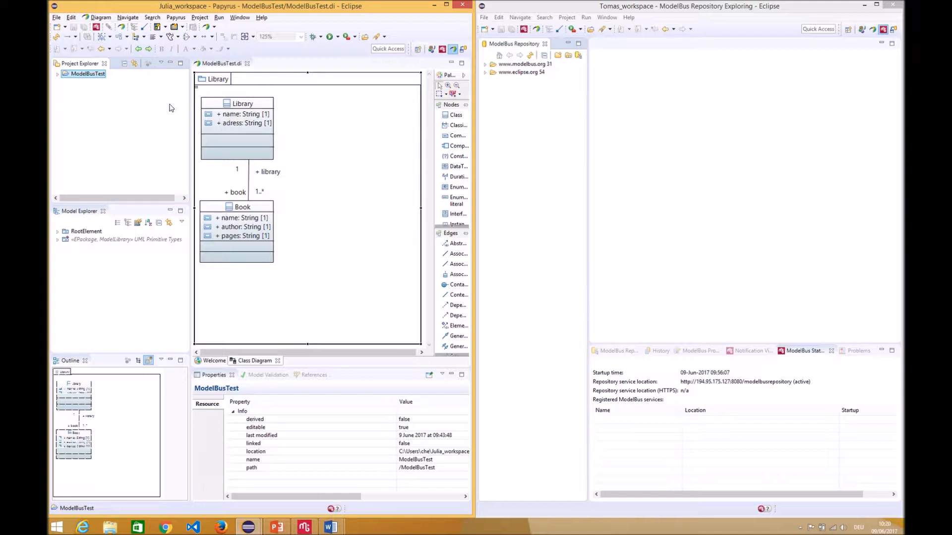
pyautogui.rightClick(82, 78)
pyautogui.moveTo(188, 255)
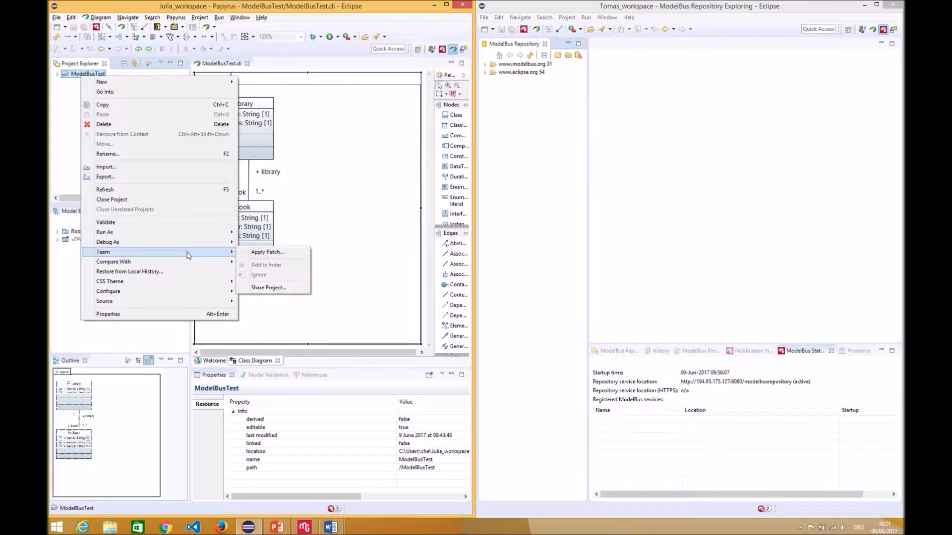
pyautogui.click(273, 288)
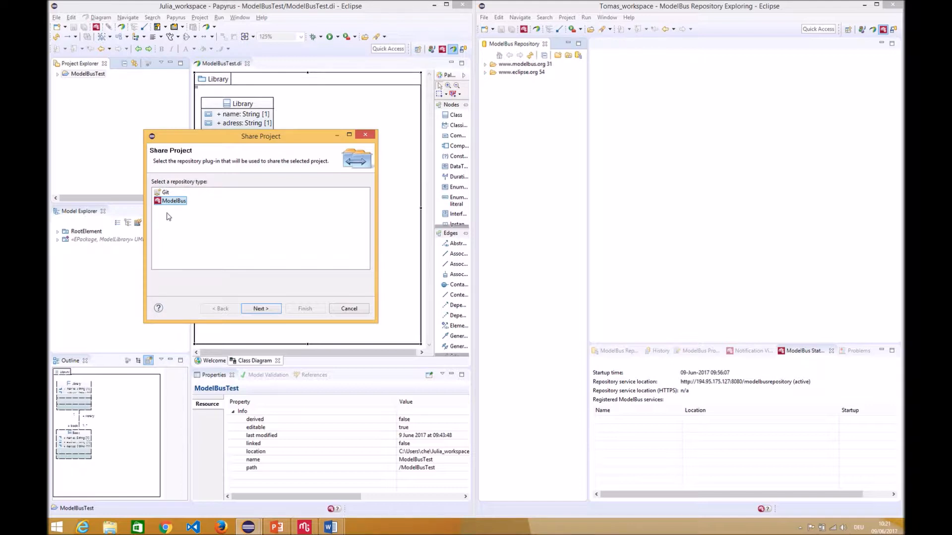
pyautogui.click(255, 310)
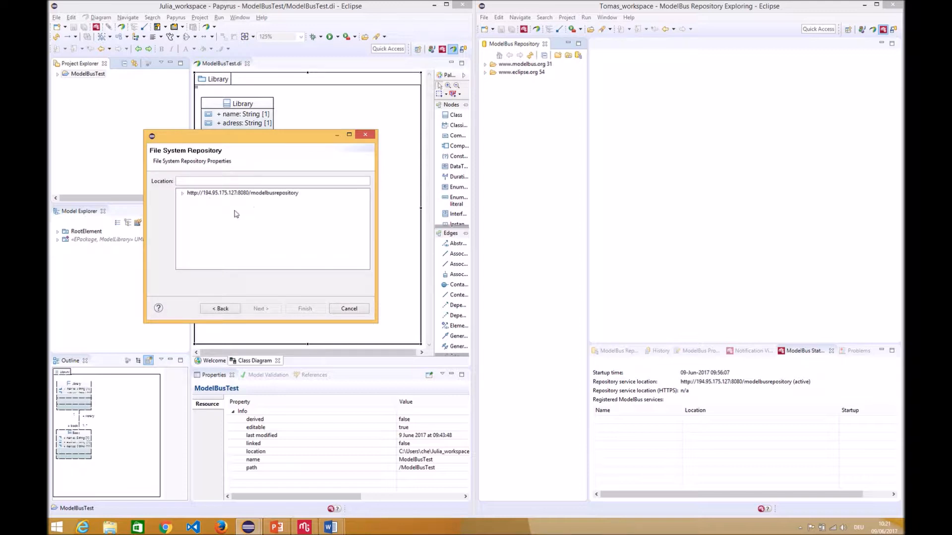
pyautogui.click(206, 193)
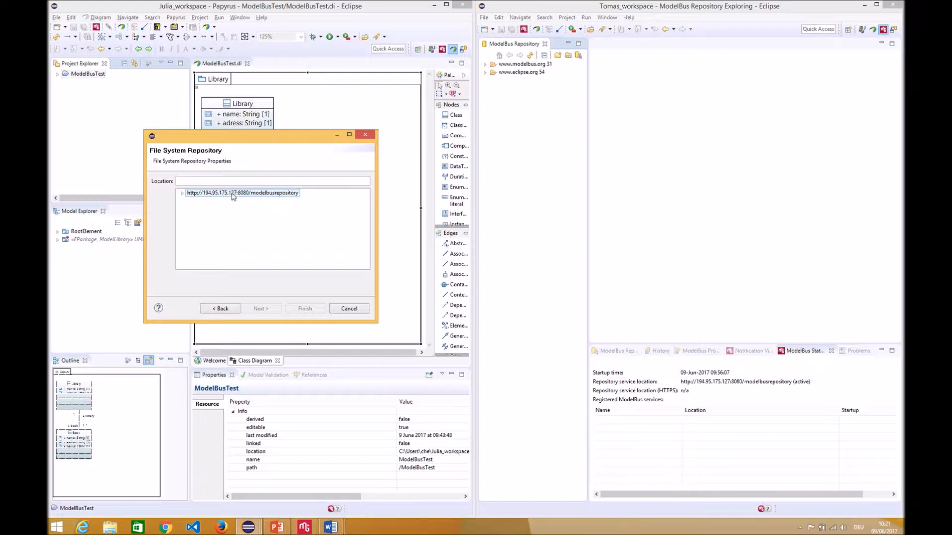
pyautogui.click(250, 194)
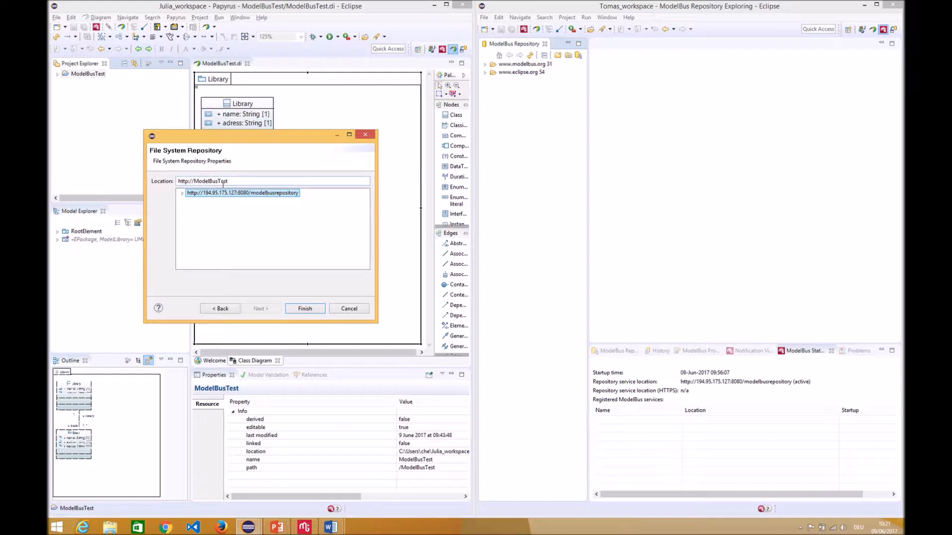
pyautogui.click(310, 310)
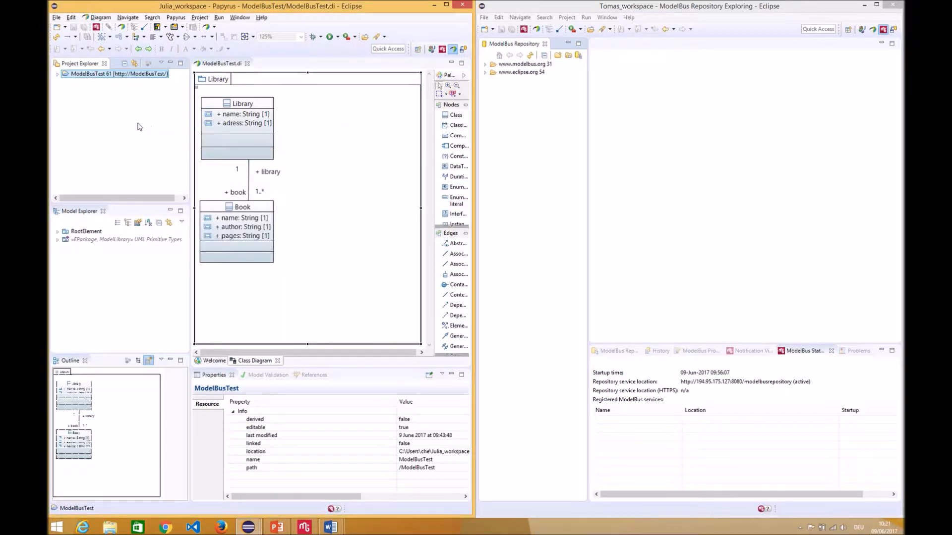
# Synchronize the ModelBusTest project with the repository, widen the synchronization view and expand the project's outgoing files.
pyautogui.rightClick(123, 77)
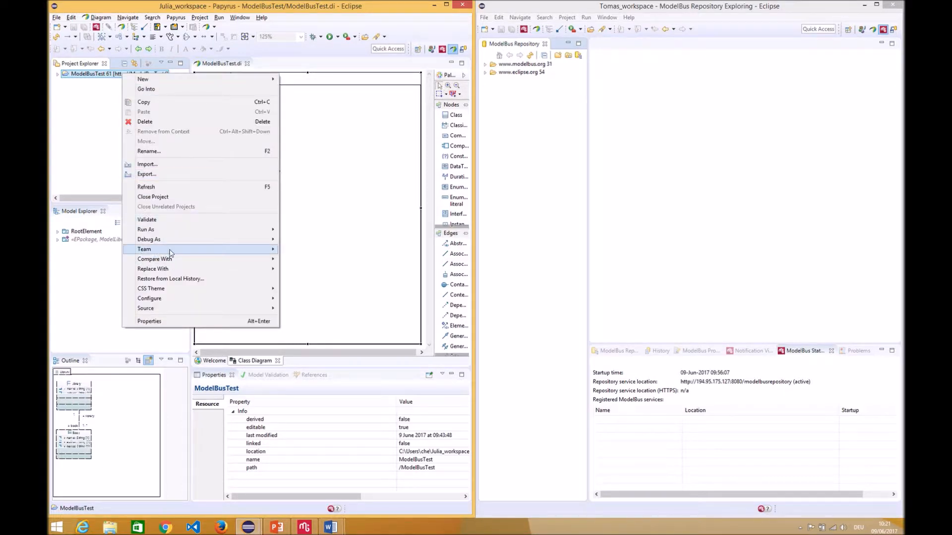
pyautogui.moveTo(268, 255)
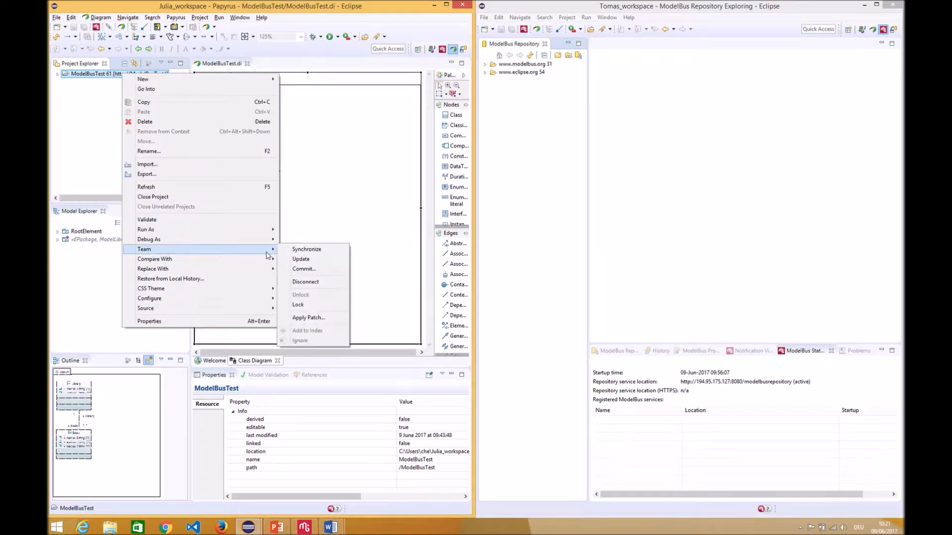
pyautogui.click(307, 252)
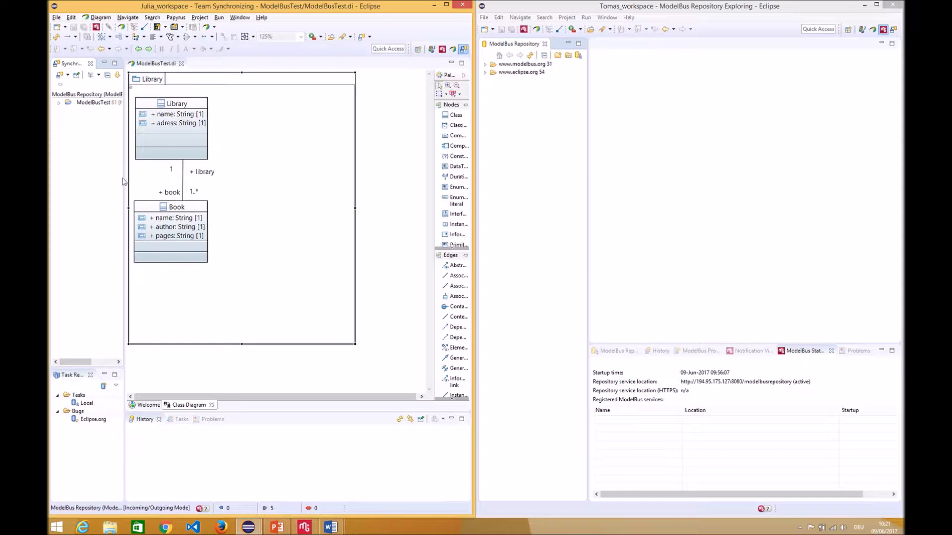
pyautogui.moveTo(123, 176); pyautogui.dragTo(268, 176)
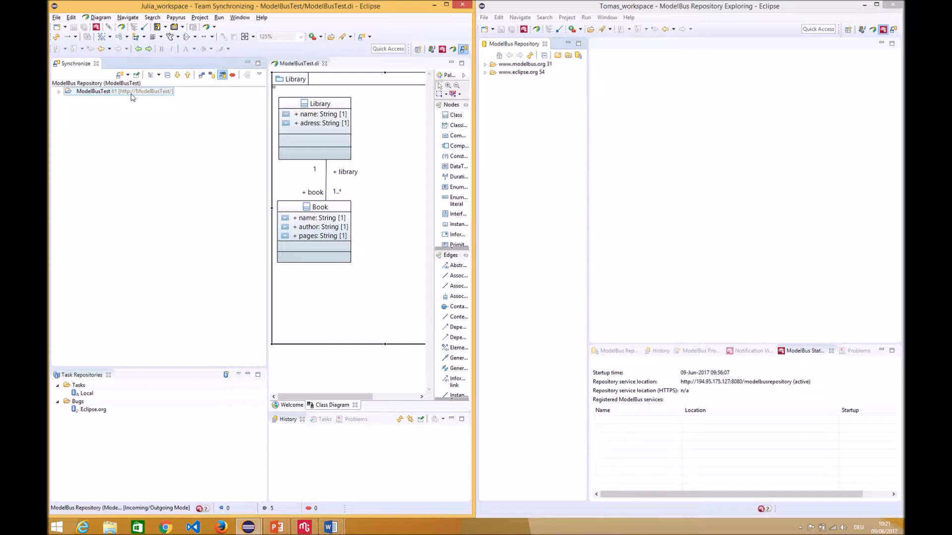
pyautogui.click(59, 92)
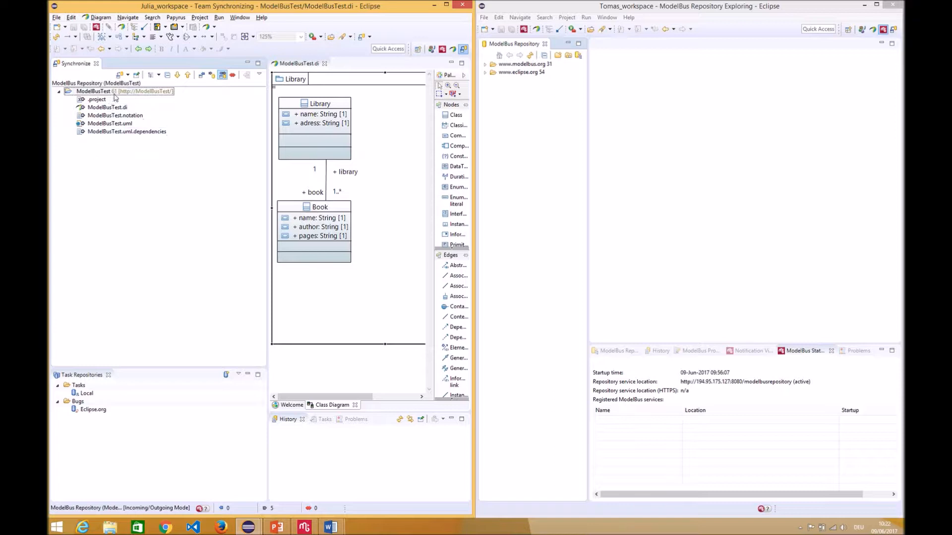
# Commit the whole ModelBusTest project to the ModelBus repository with an empty comment.
pyautogui.rightClick(95, 94)
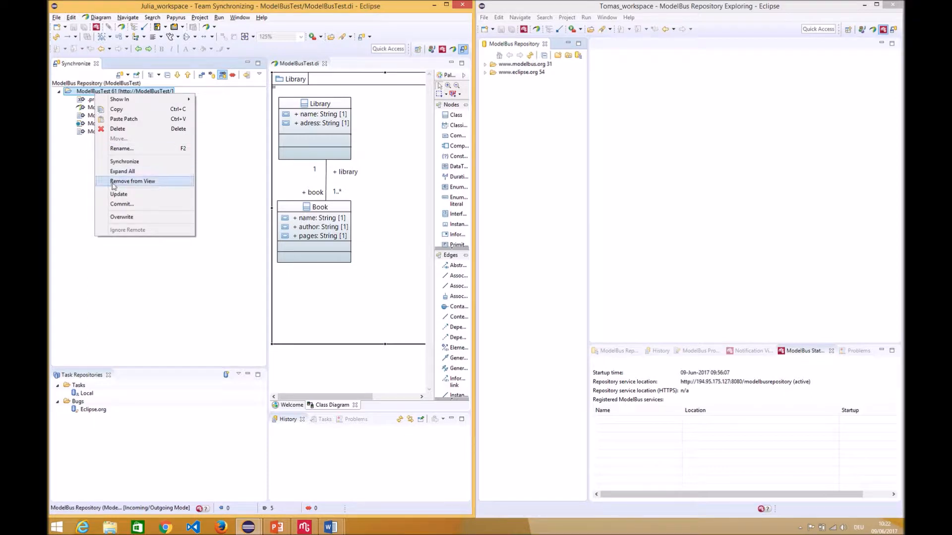
pyautogui.click(122, 204)
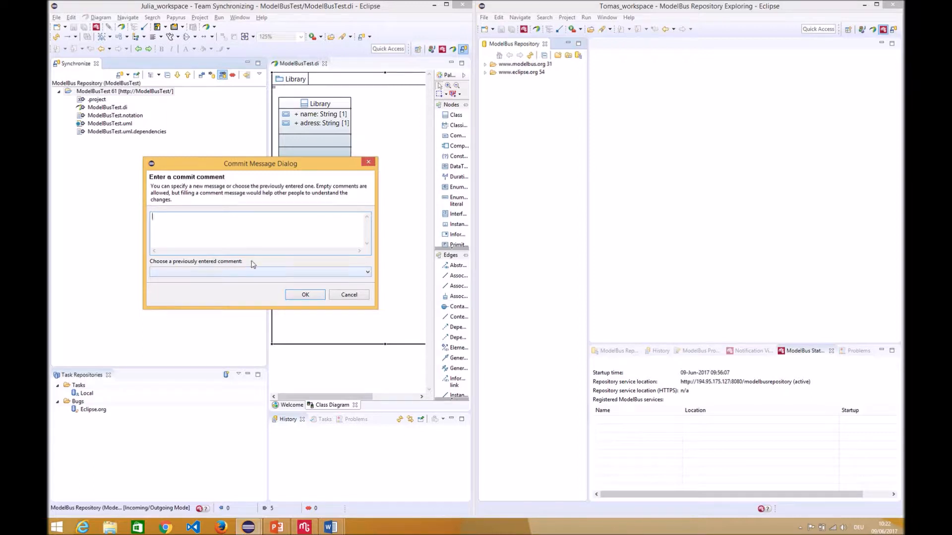
pyautogui.click(304, 295)
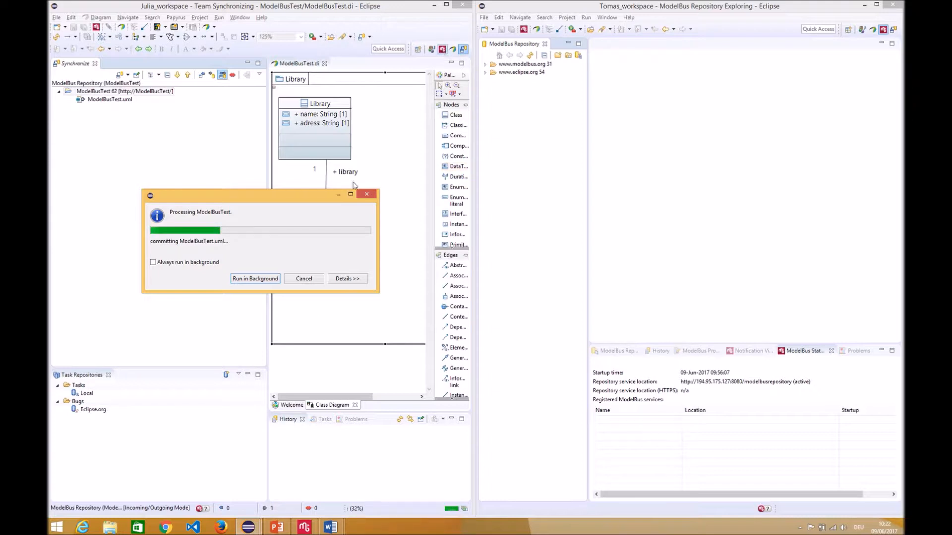
# Open the ModelBus Repository Exploring perspective, refresh the repository and expand the committed ModelBusTest folder.
pyautogui.click(442, 49)
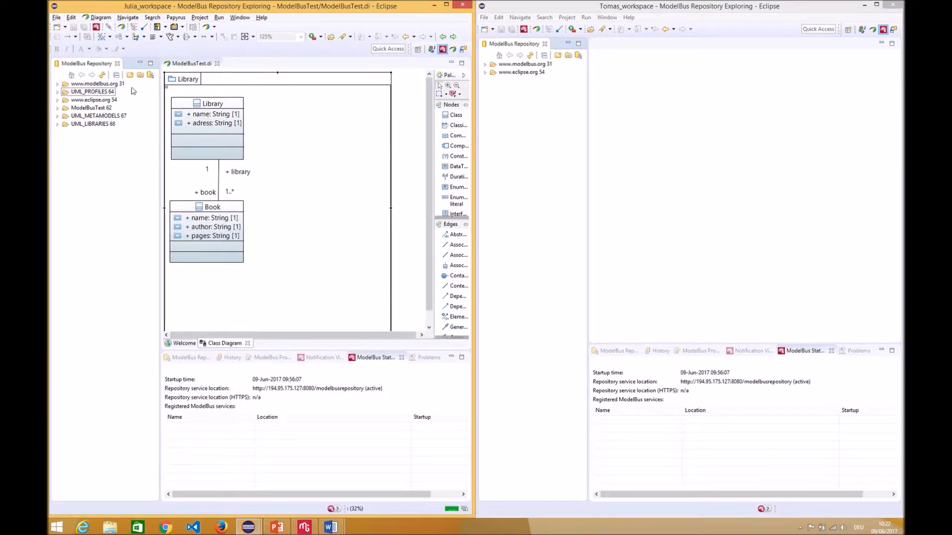
pyautogui.click(103, 75)
pyautogui.click(82, 99)
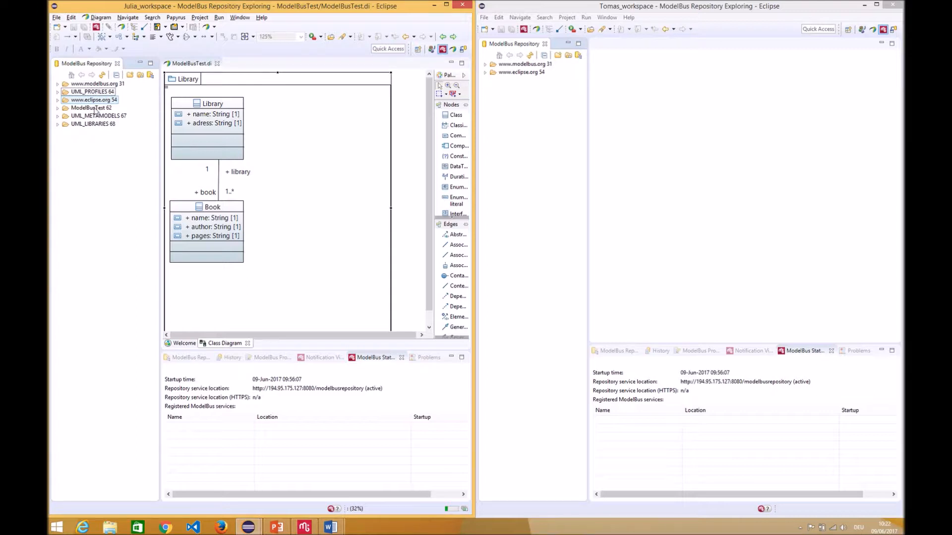
pyautogui.click(95, 109)
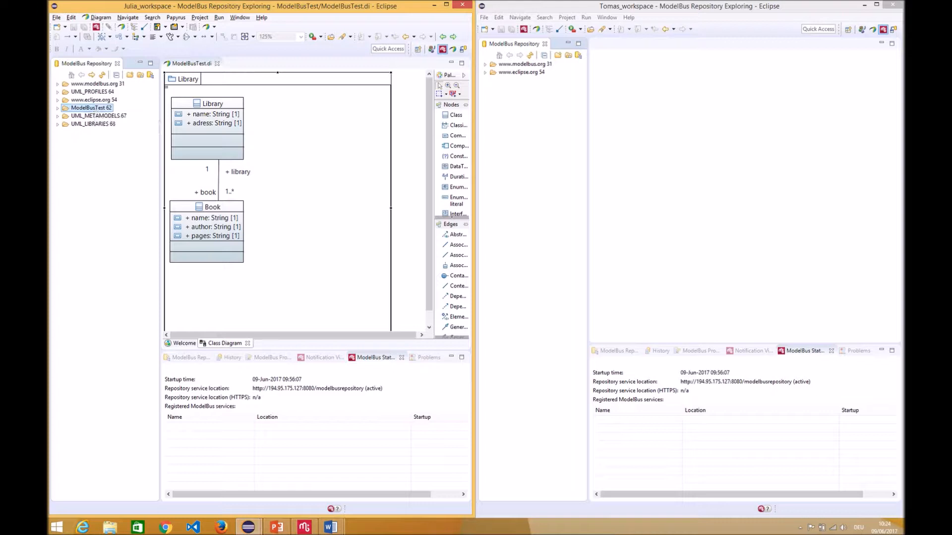
pyautogui.click(57, 108)
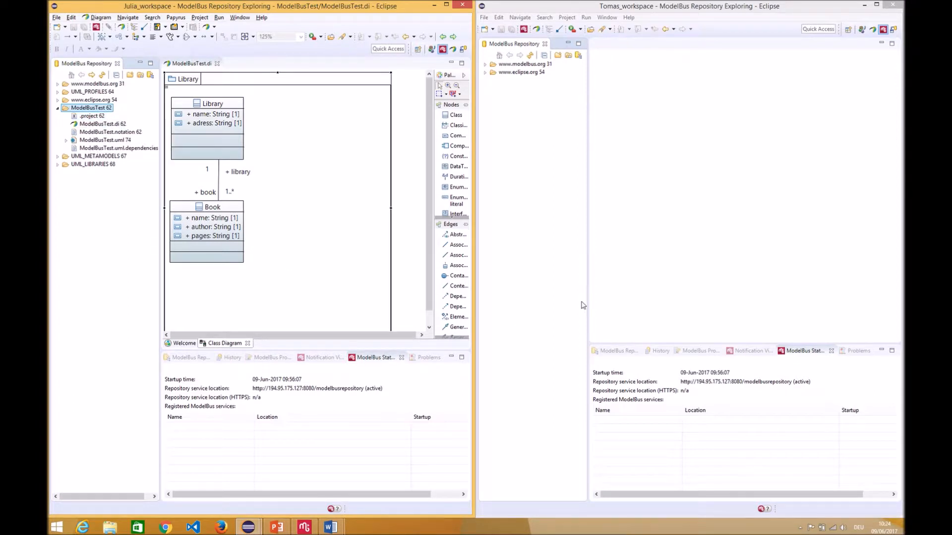
# Switch to the second Eclipse workspace, refresh its ModelBus repository and expand the ModelBusTest folder.
pyautogui.click(547, 188)
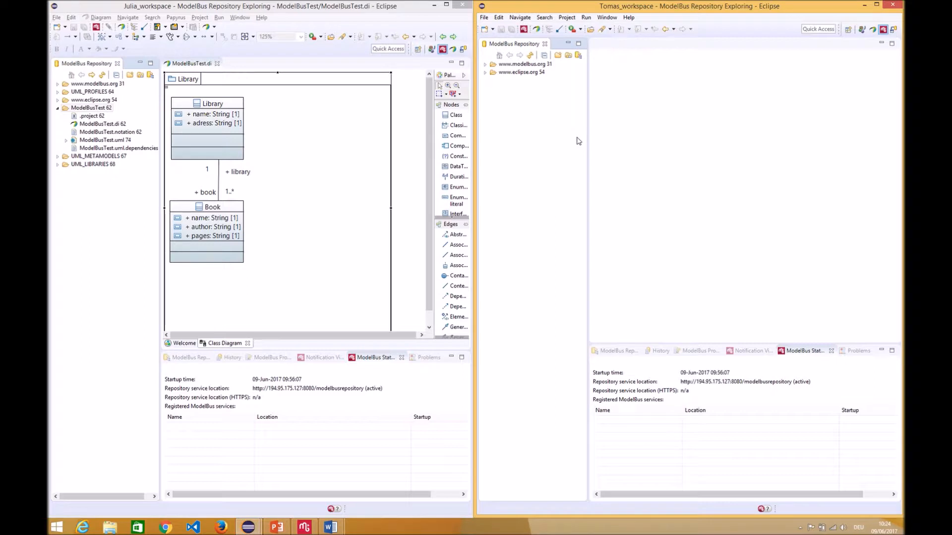
pyautogui.click(530, 55)
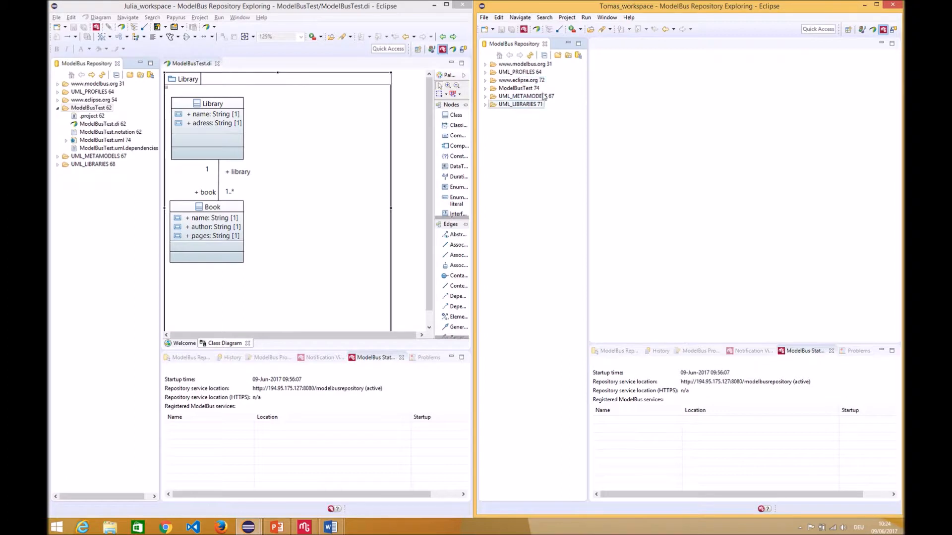
pyautogui.doubleClick(511, 91)
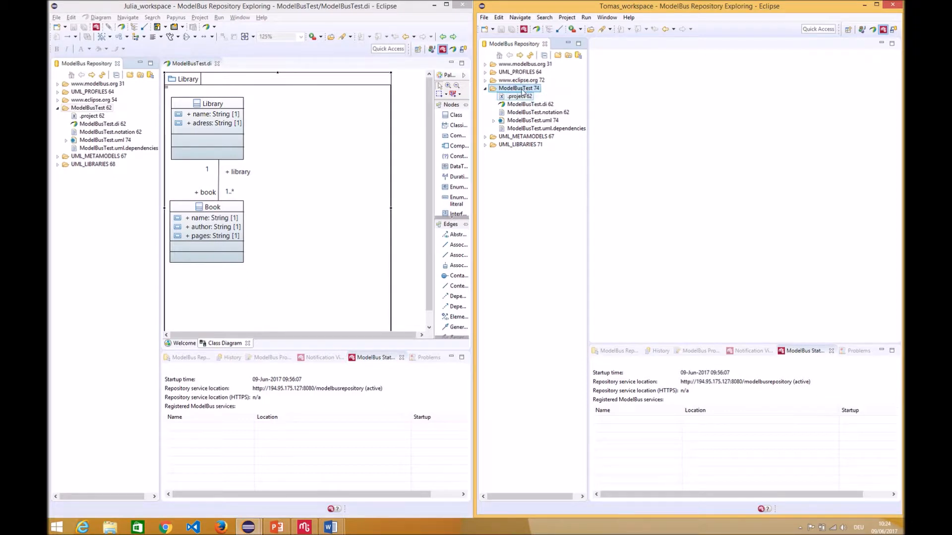
# Check out ModelBusTest into the second workspace and open its class diagram in the Papyrus perspective.
pyautogui.rightClick(522, 91)
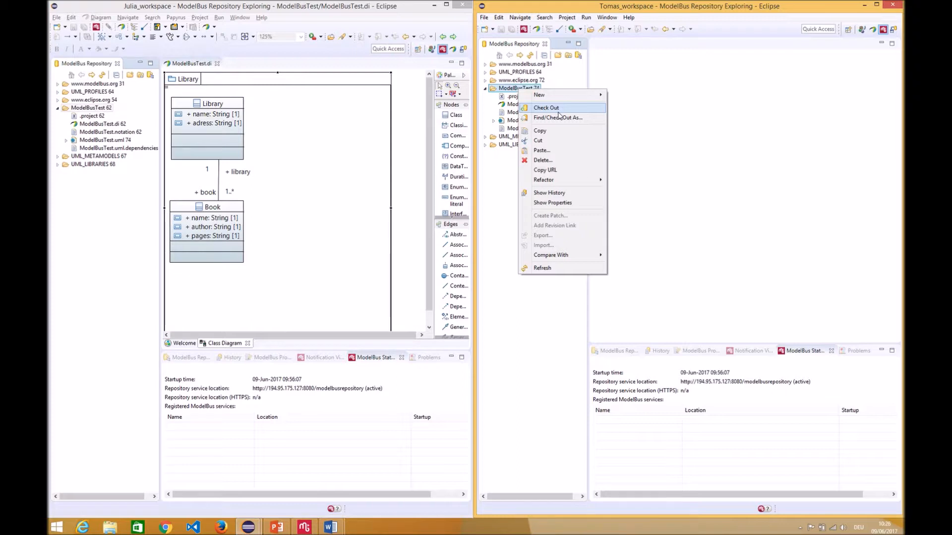
pyautogui.click(548, 108)
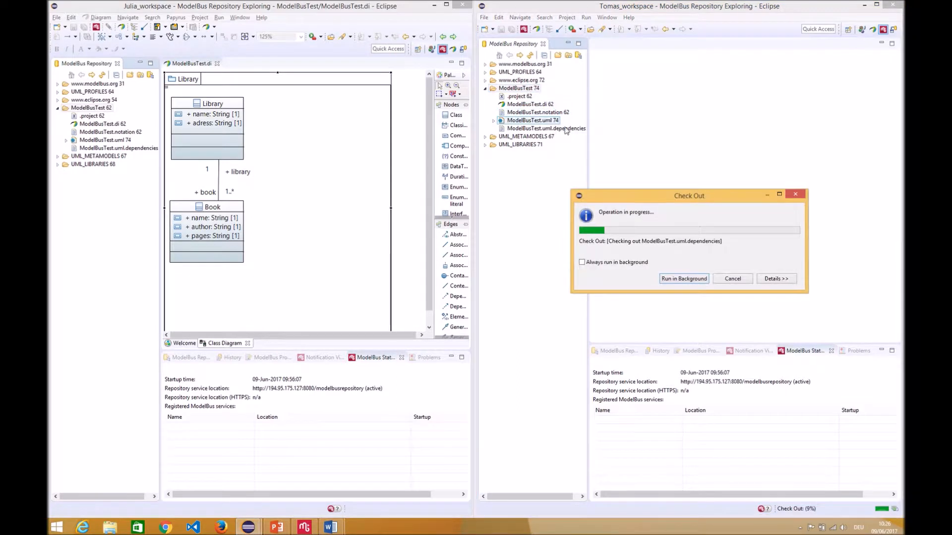
pyautogui.click(872, 31)
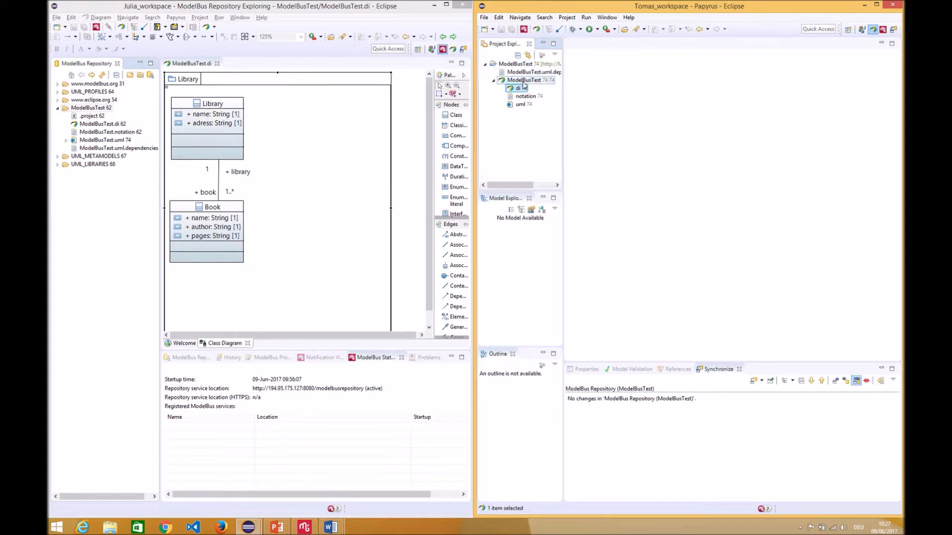
pyautogui.click(526, 80)
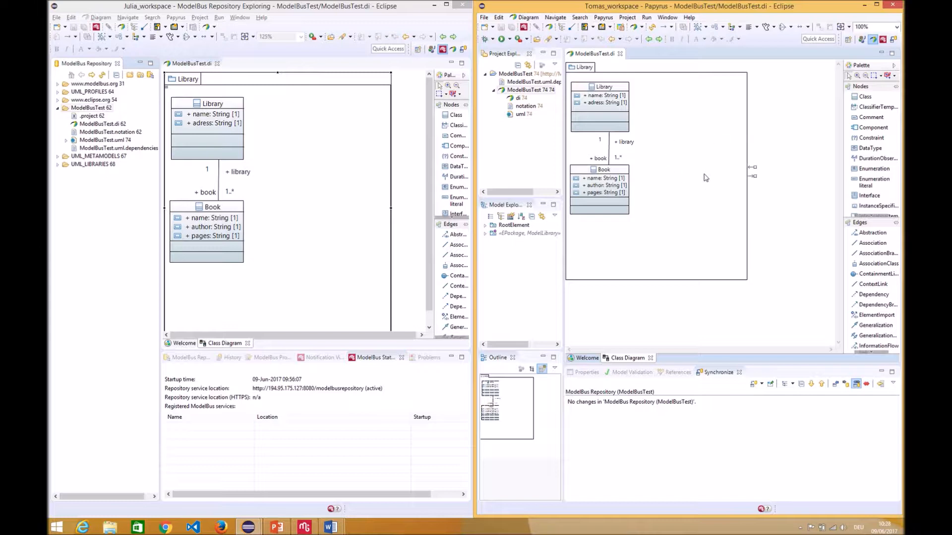
# Add a class named Jurnal to the Library package, beside the Library and Book classes, and save the model.
pyautogui.click(865, 96)
pyautogui.click(685, 145)
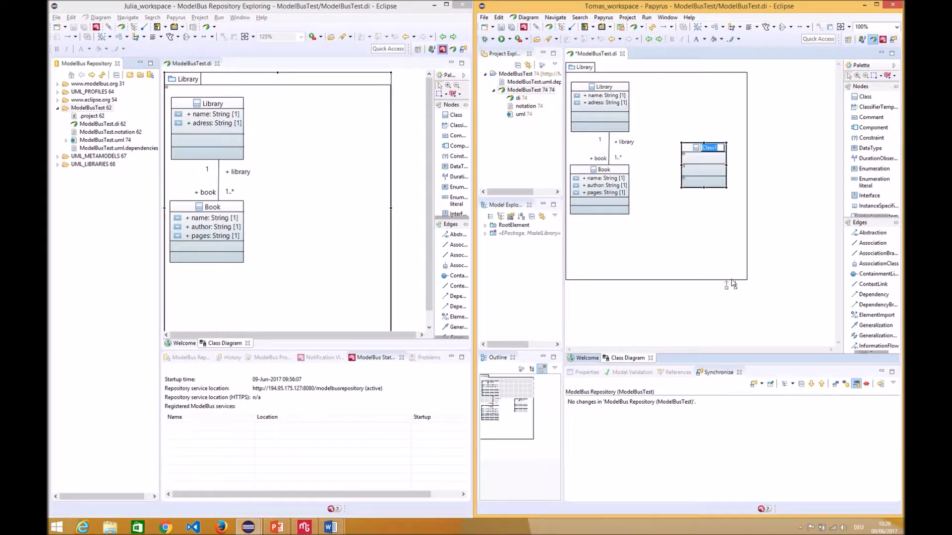
pyautogui.write('Jurnal')
pyautogui.press('Return')
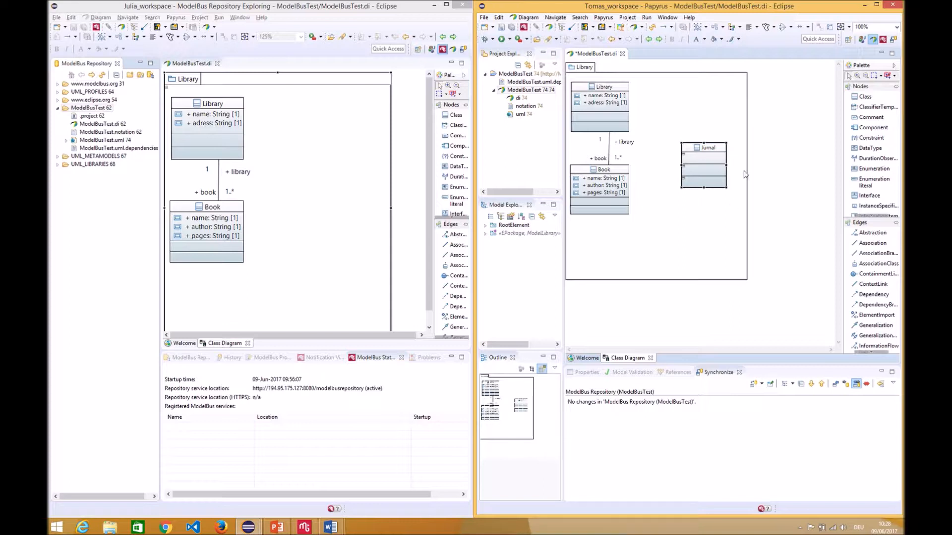
pyautogui.click(684, 241)
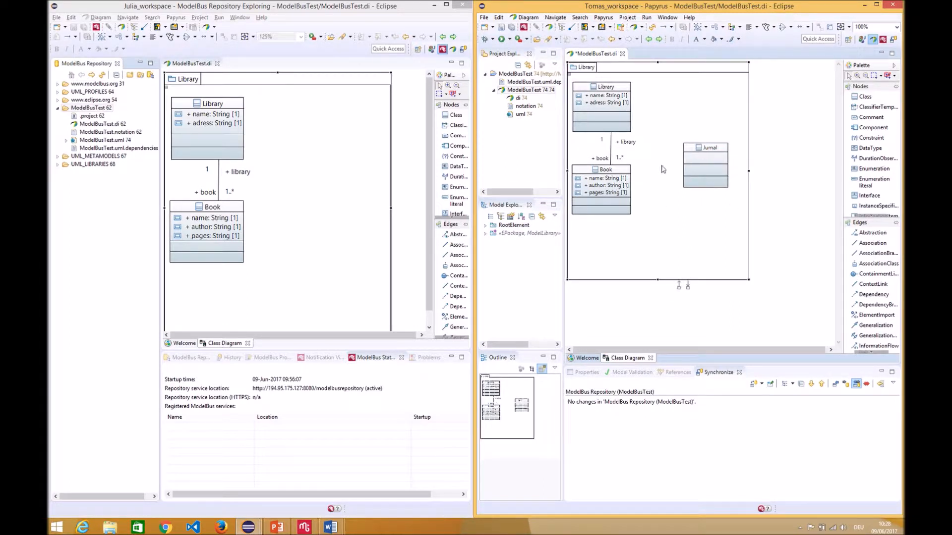
pyautogui.hotkey('ctrl', 's')
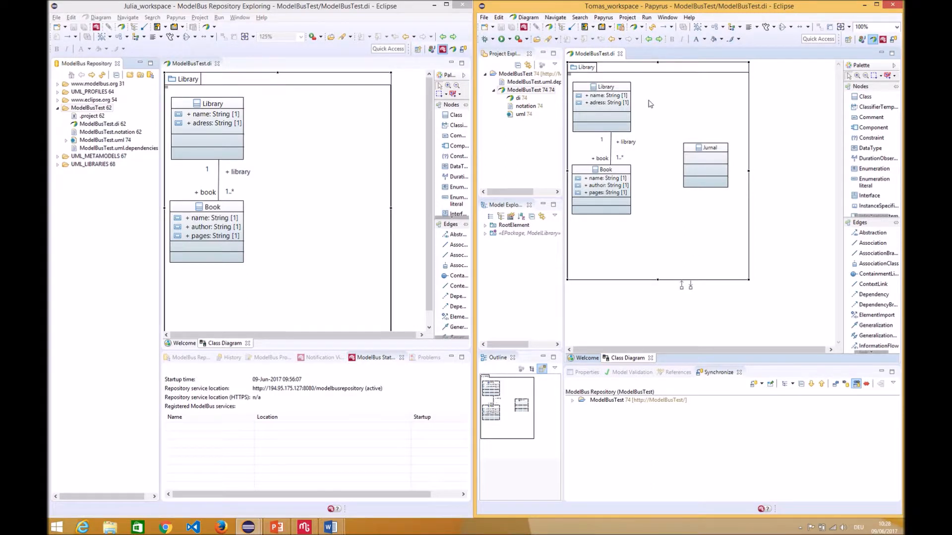
# Synchronize the edited ModelBusTest project with the repository and accept opening the Team Synchronizing perspective.
pyautogui.click(519, 75)
pyautogui.rightClick(519, 77)
pyautogui.moveTo(639, 252)
pyautogui.click(695, 252)
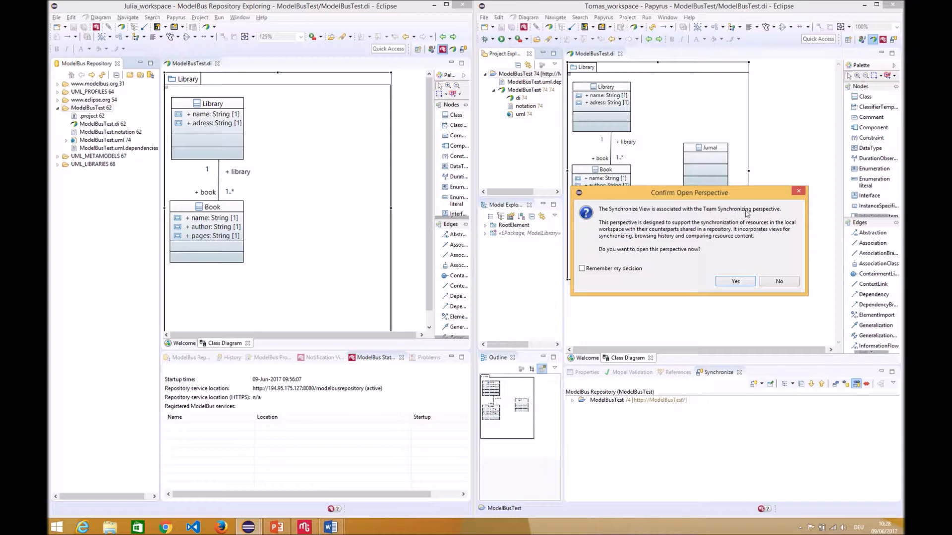
pyautogui.click(735, 282)
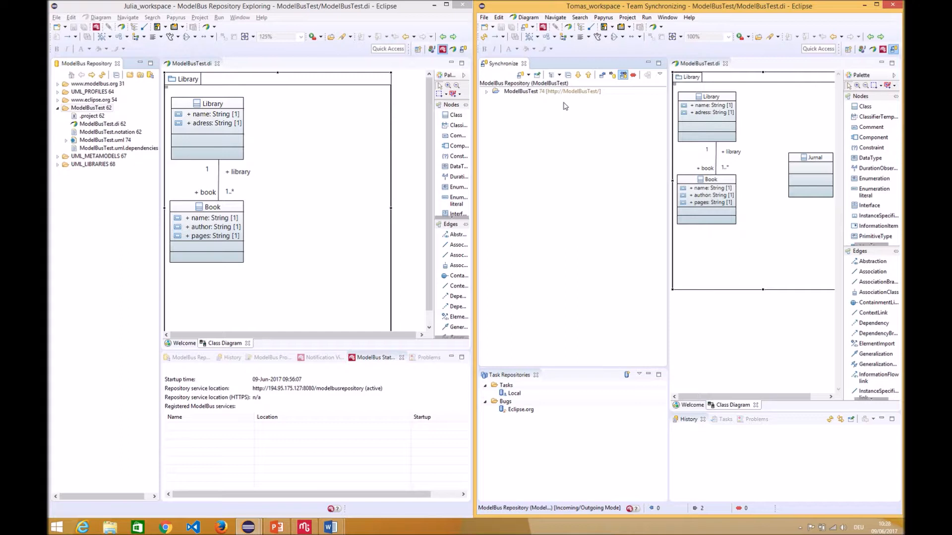
# Commit the second workspace's ModelBusTest changes to the repository with an empty comment.
pyautogui.rightClick(506, 93)
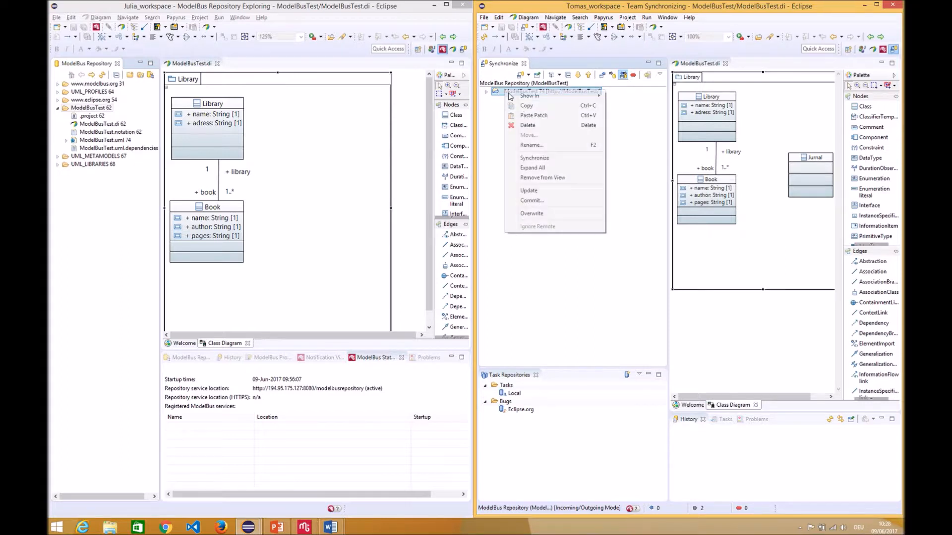
pyautogui.click(537, 202)
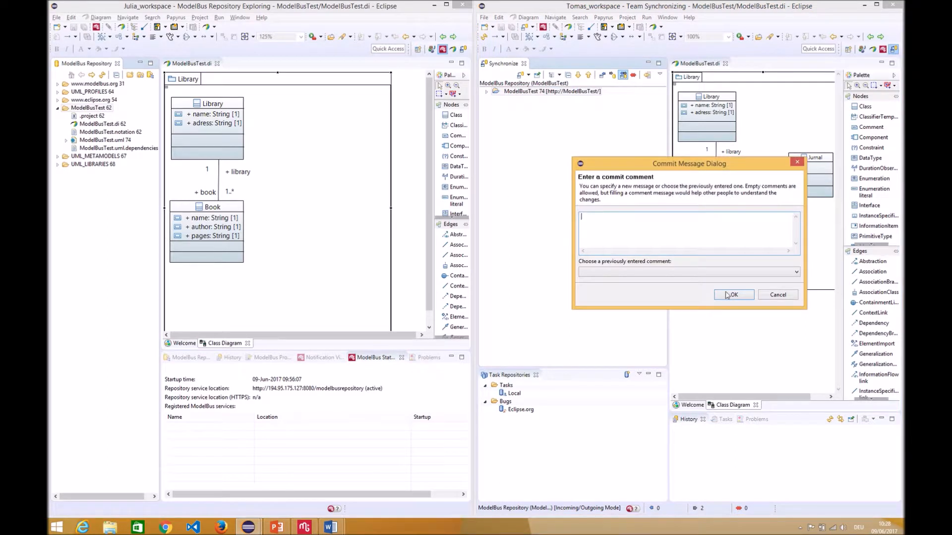
pyautogui.click(729, 296)
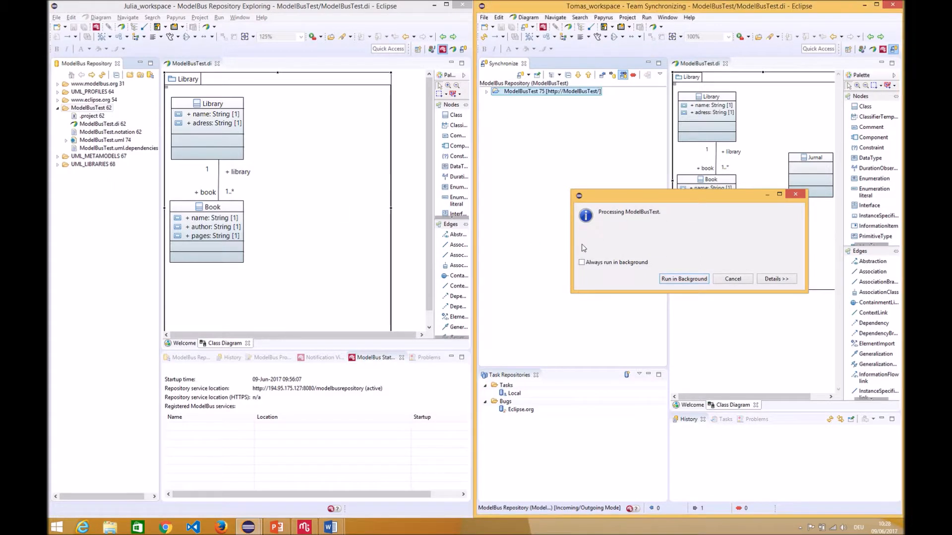
# Refresh the first workspace's repository view and check out ModelBusTest again, overwriting the existing local project.
pyautogui.click(119, 245)
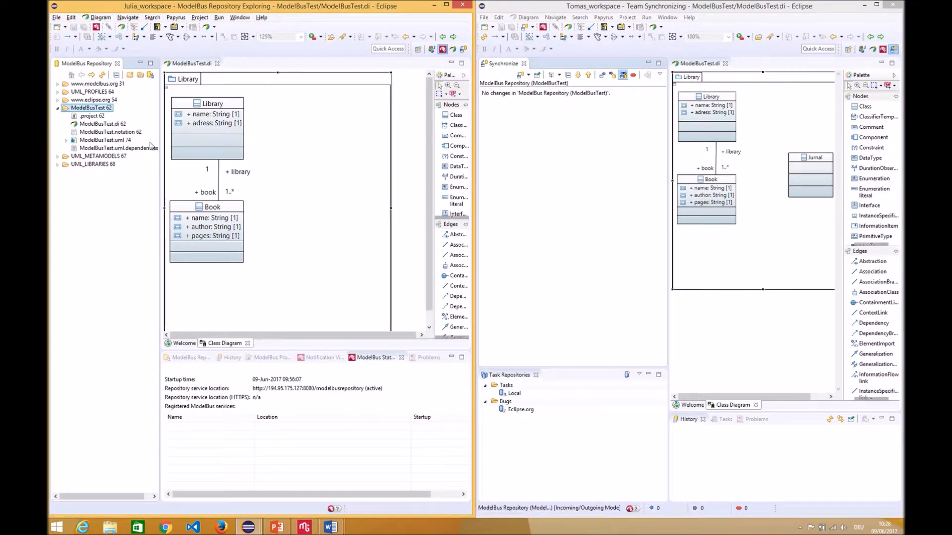
pyautogui.click(103, 75)
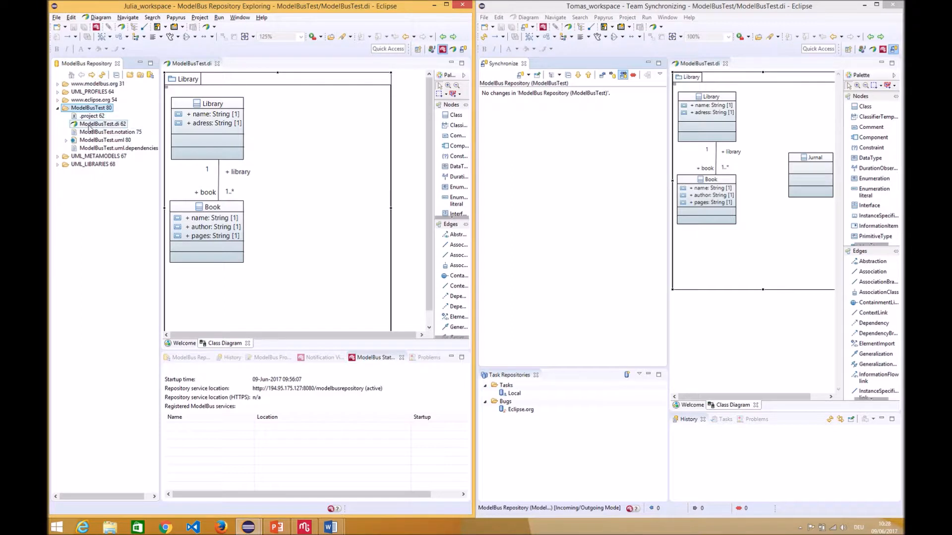
pyautogui.moveTo(90, 128)
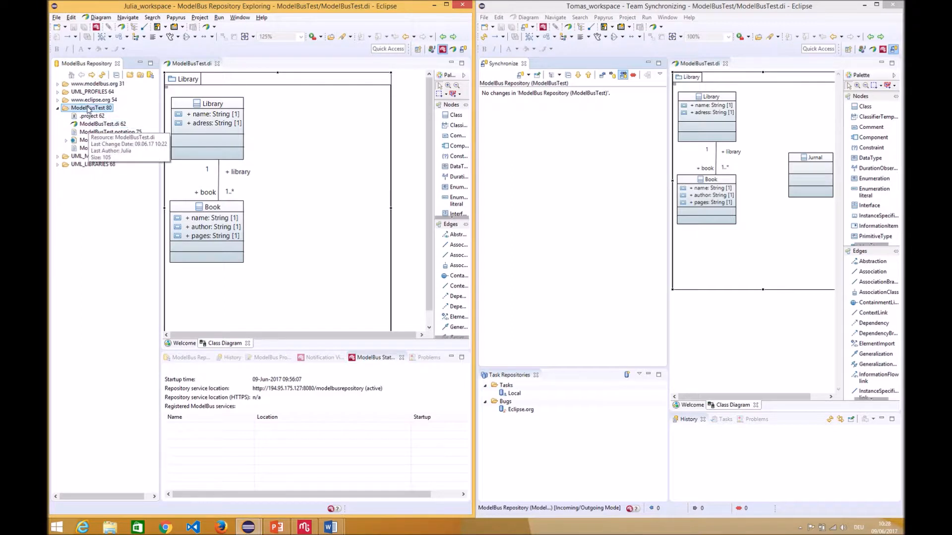
pyautogui.rightClick(96, 109)
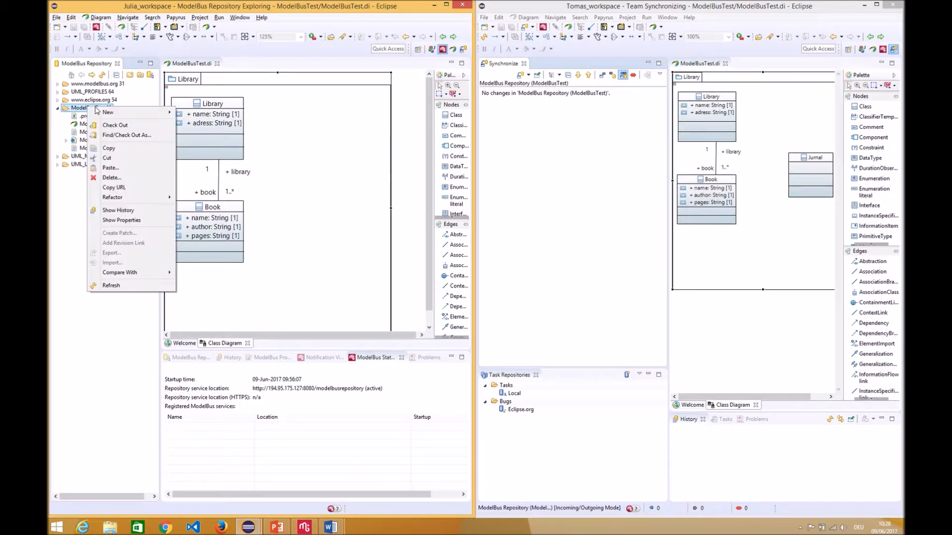
pyautogui.click(116, 126)
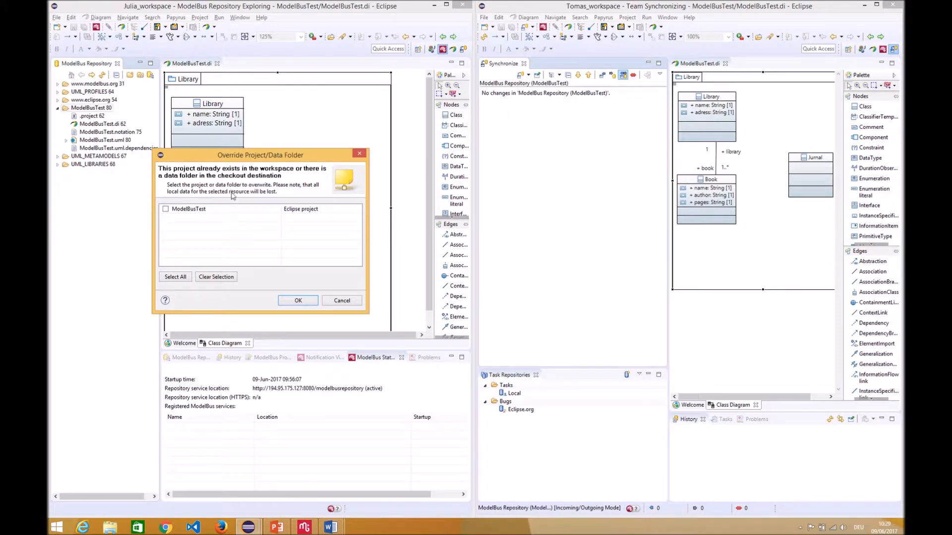
pyautogui.click(166, 209)
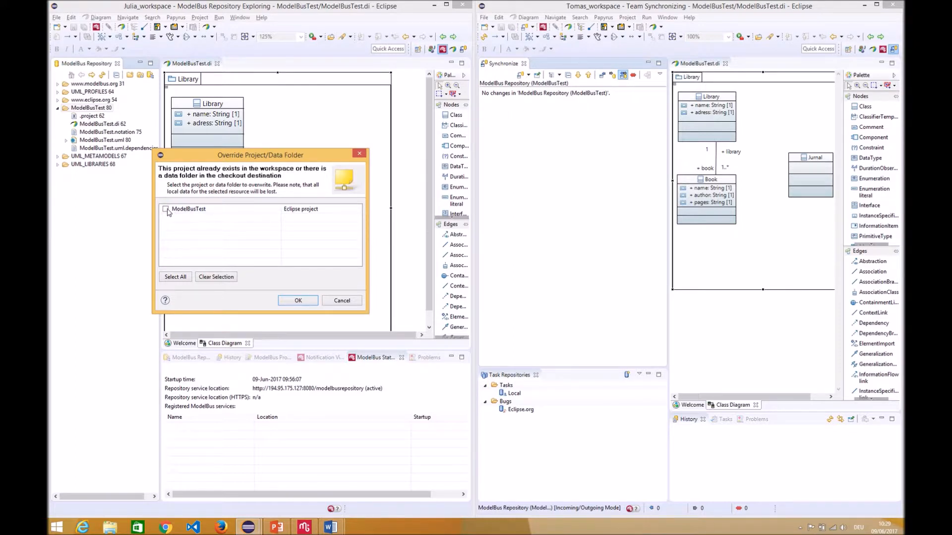
pyautogui.click(298, 301)
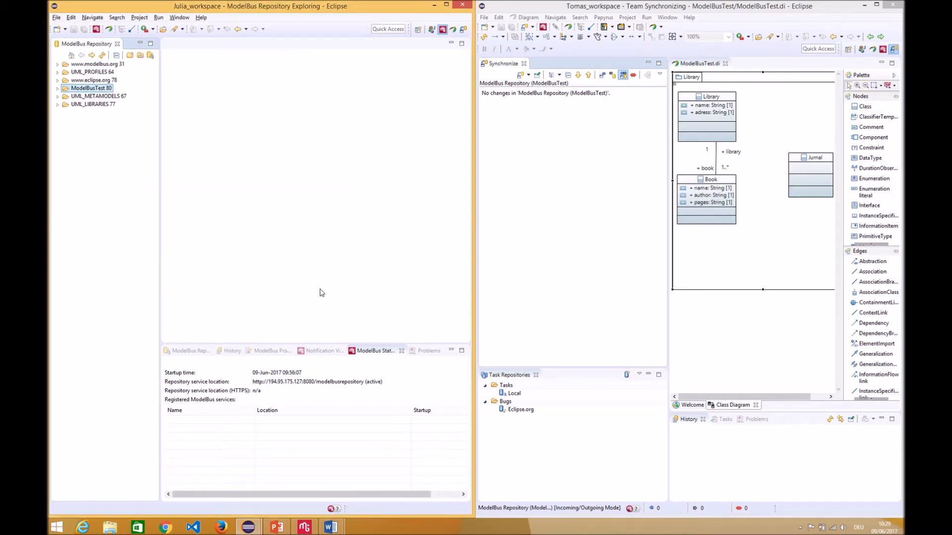
# Open the newly checked-out ModelBusTest class diagram in the first workspace's Papyrus perspective.
pyautogui.click(453, 30)
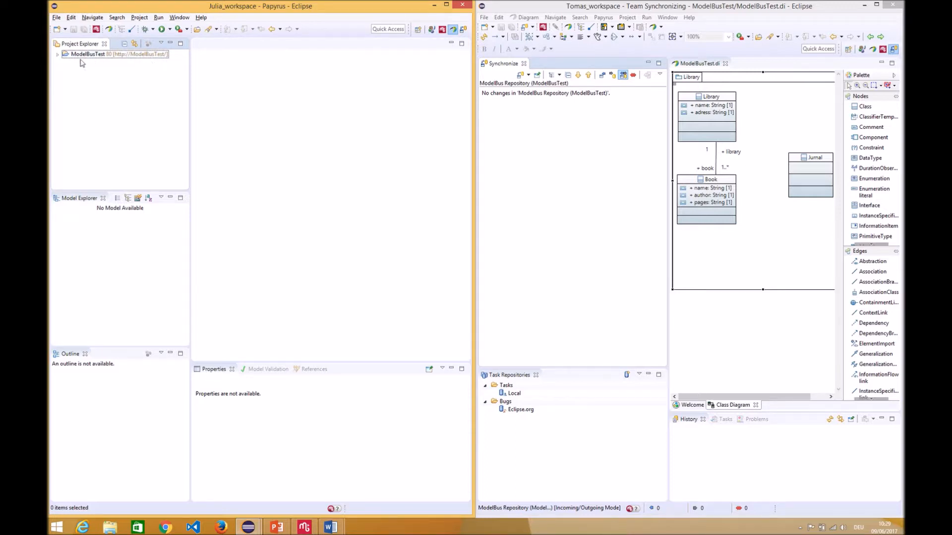
pyautogui.click(57, 55)
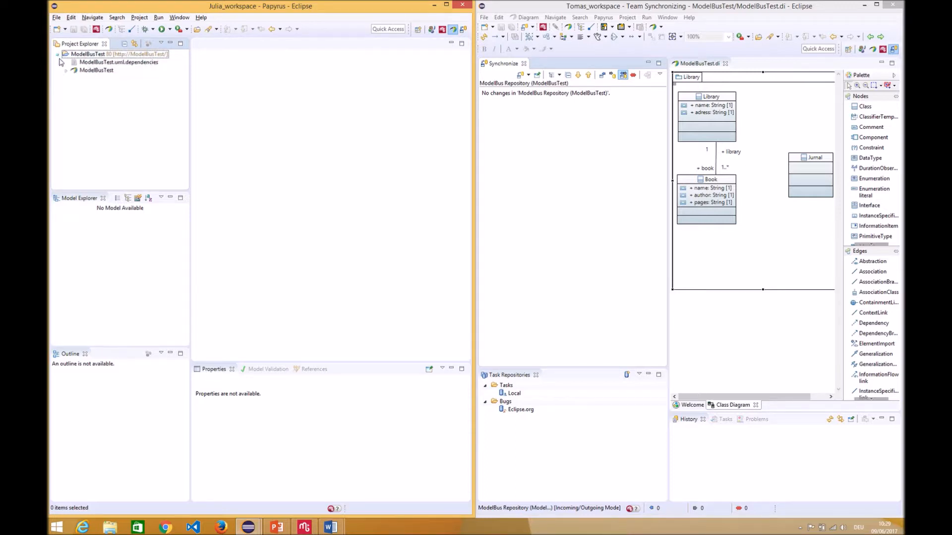
pyautogui.doubleClick(88, 72)
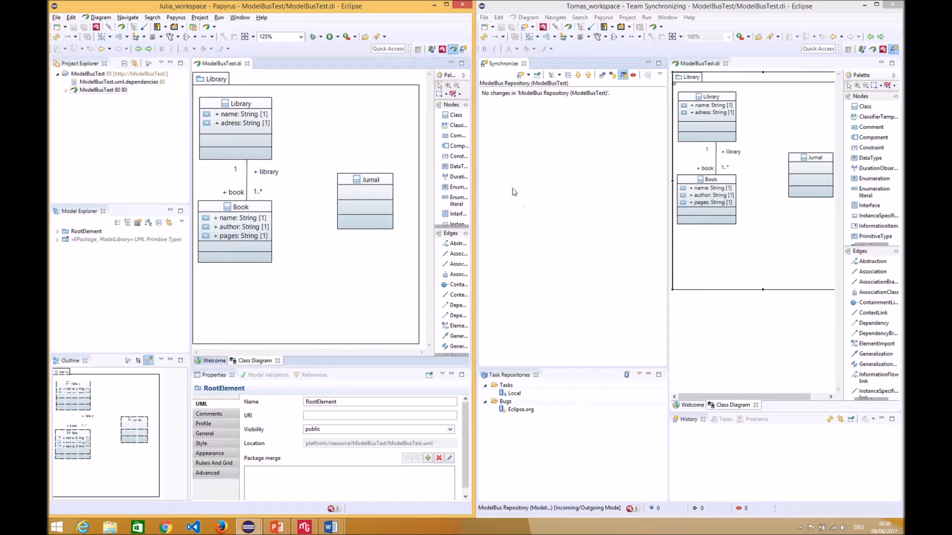
# Delete the Jurnal class from the Library package in the first workspace's class diagram.
pyautogui.click(361, 149)
pyautogui.click(353, 204)
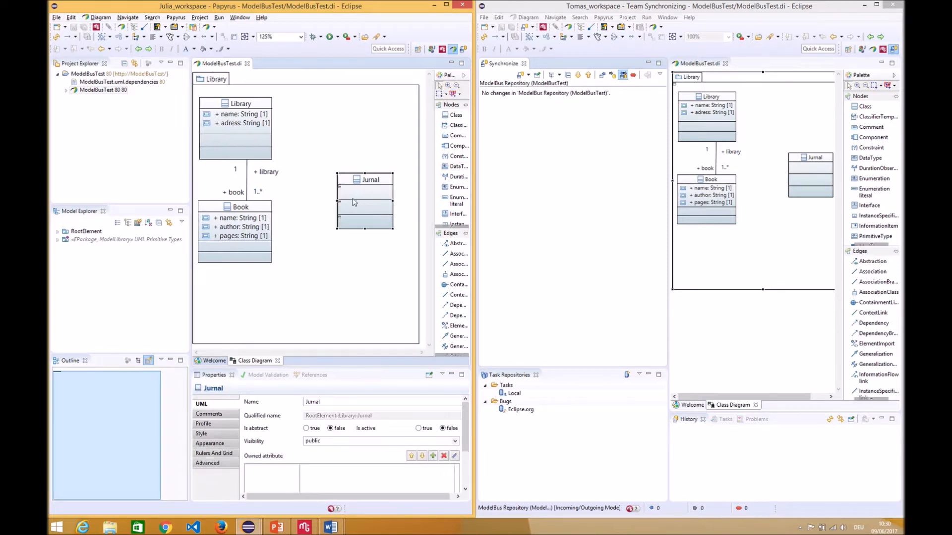
pyautogui.moveTo(352, 193)
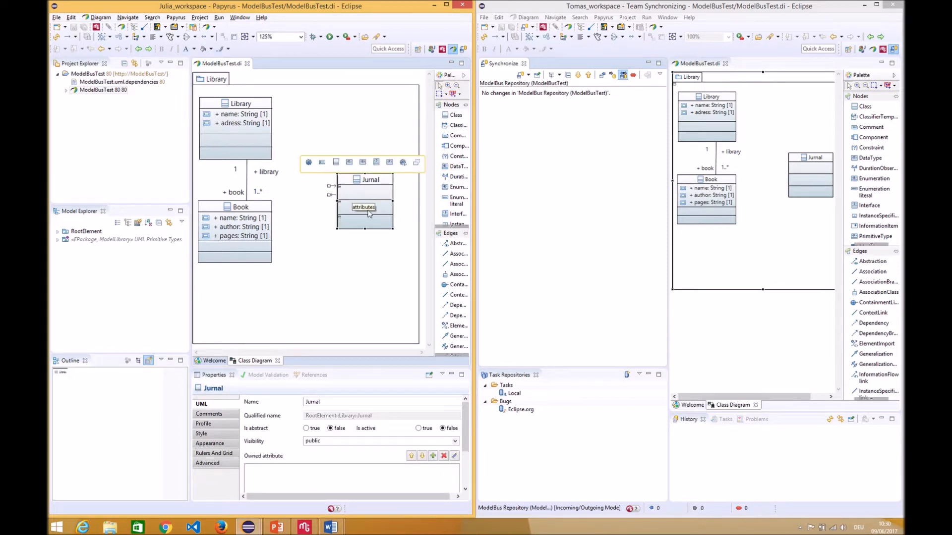
pyautogui.press('Delete')
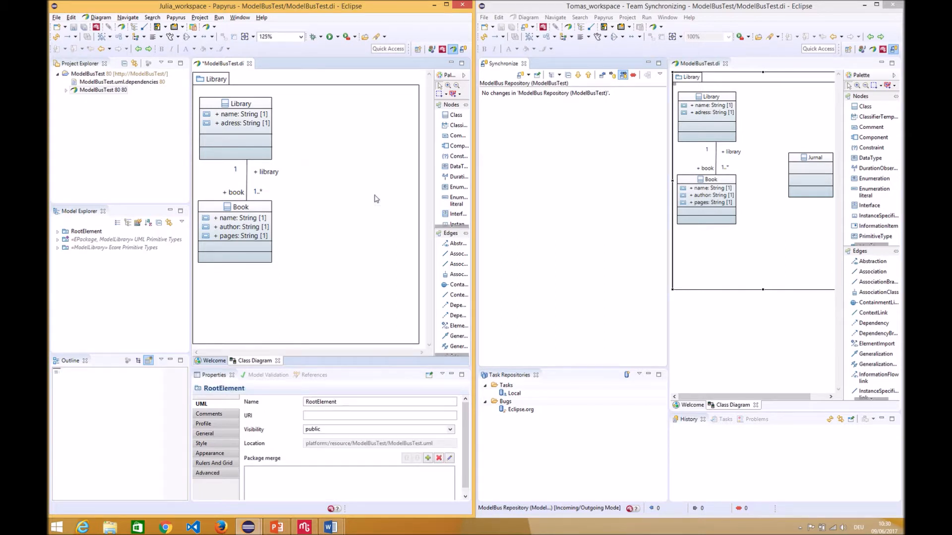
# Draw an association from the Jurnal class to the Library class in the second workspace's diagram and save the model.
pyautogui.click(758, 232)
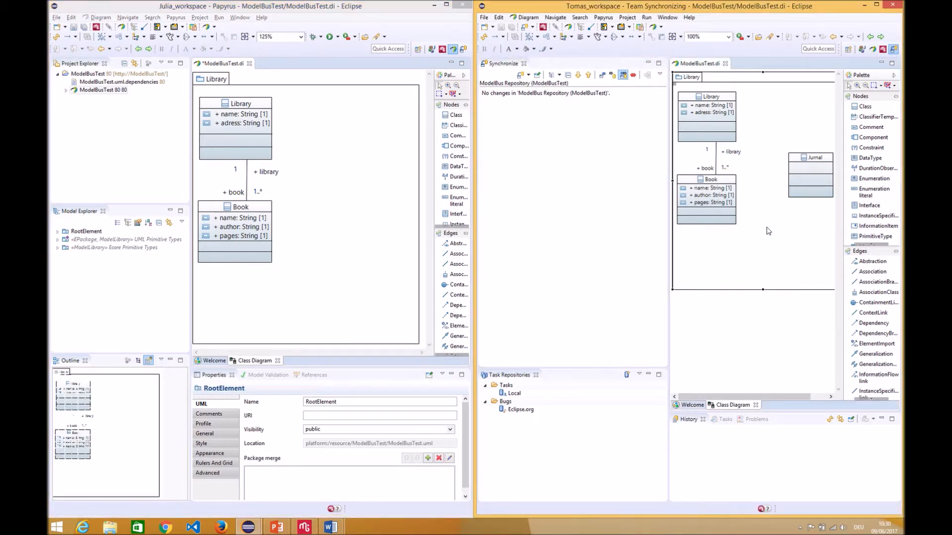
pyautogui.click(850, 273)
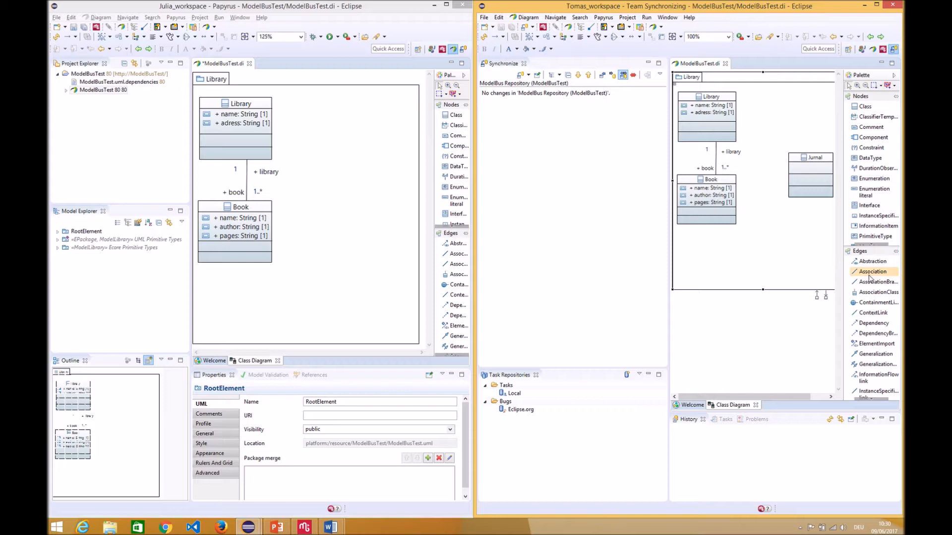
pyautogui.click(804, 176)
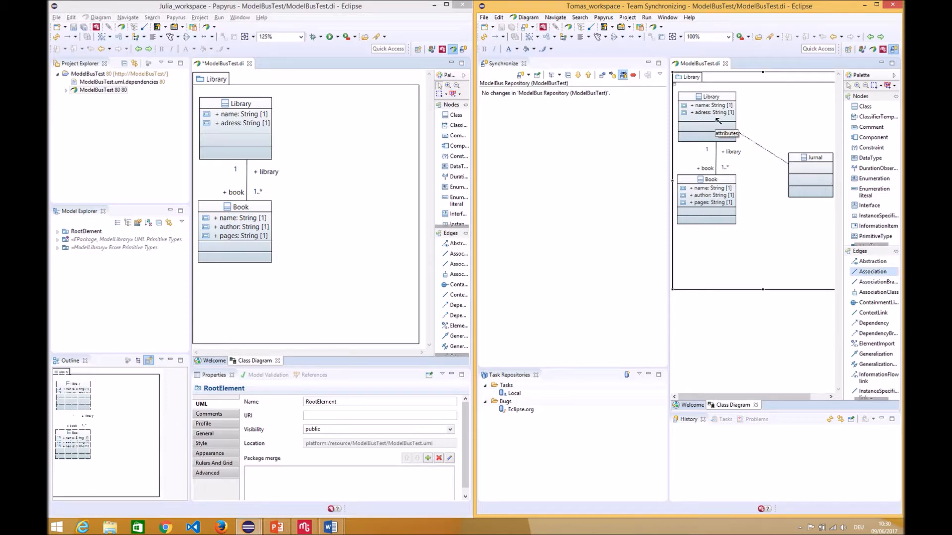
pyautogui.click(732, 128)
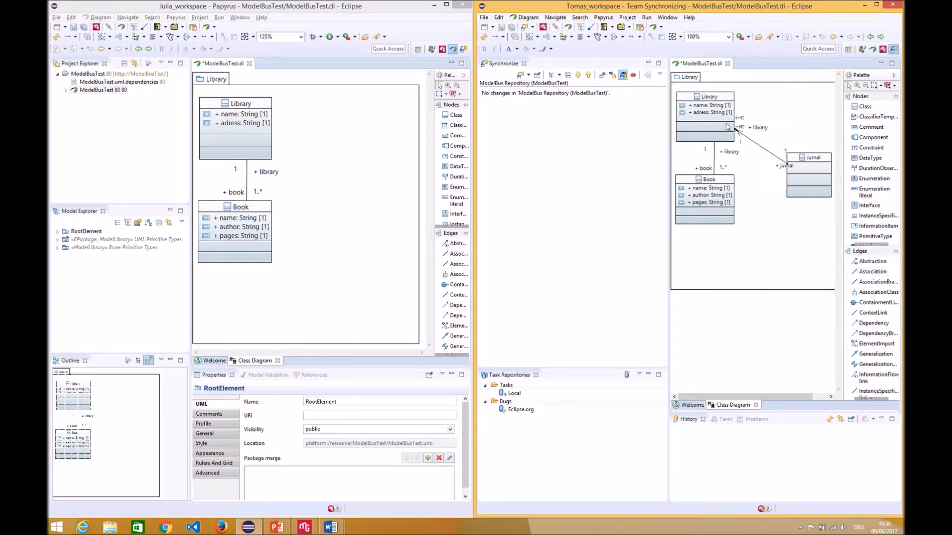
pyautogui.click(758, 259)
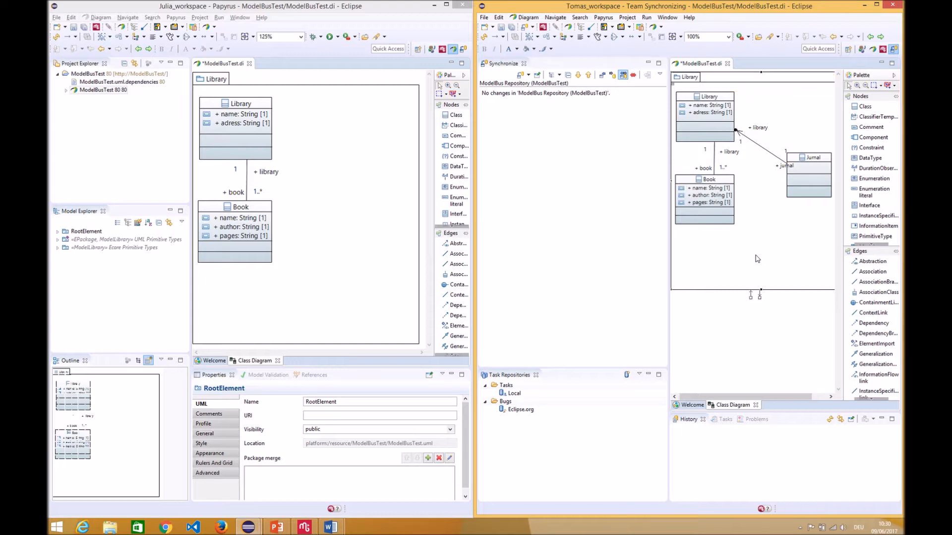
pyautogui.hotkey('ctrl', 's')
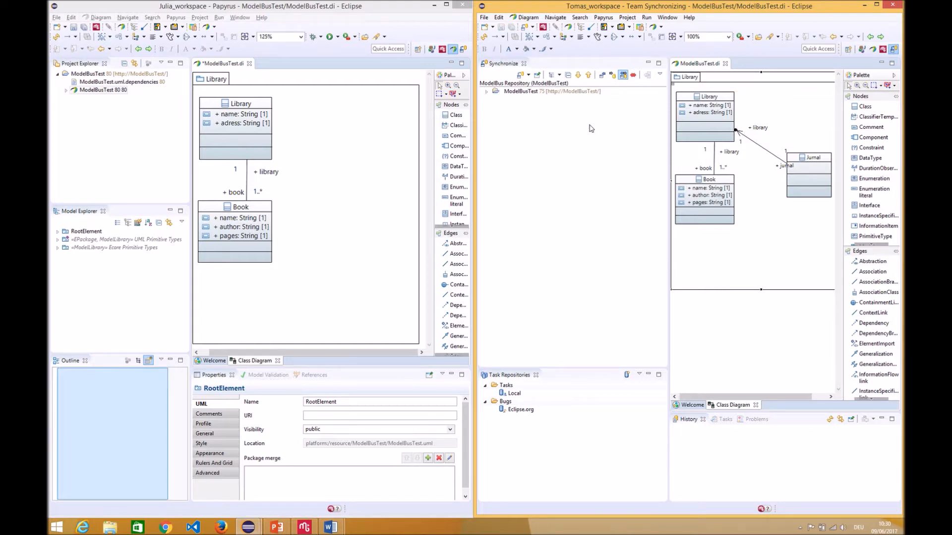
# Synchronize the second workspace's ModelBusTest project with the repository from the Papyrus perspective and accept opening the Team Synchronizing perspective.
pyautogui.click(873, 49)
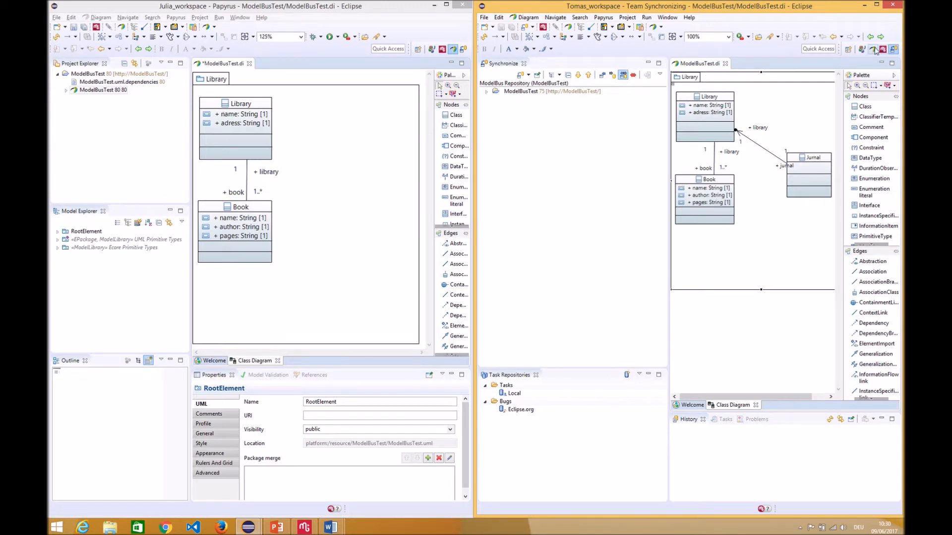
pyautogui.click(520, 76)
pyautogui.rightClick(520, 74)
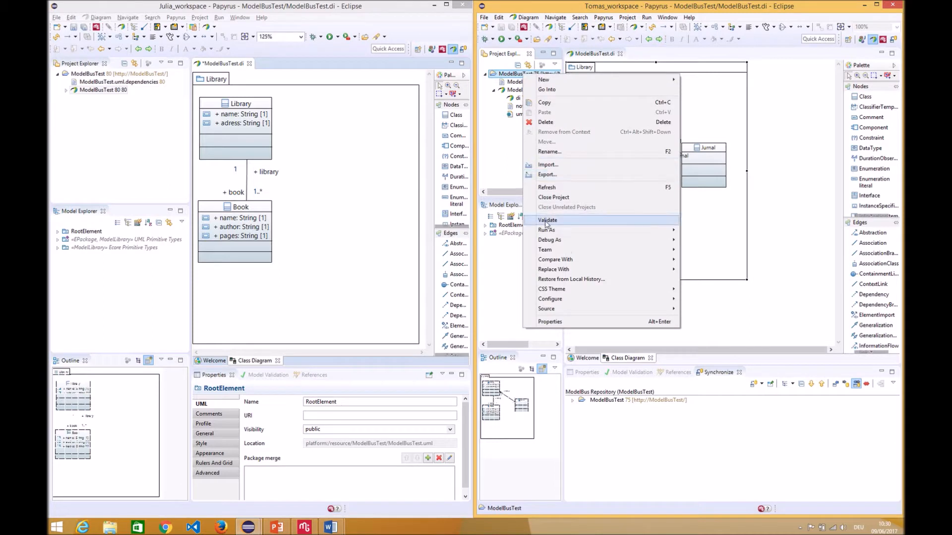
pyautogui.moveTo(662, 250)
pyautogui.click(706, 250)
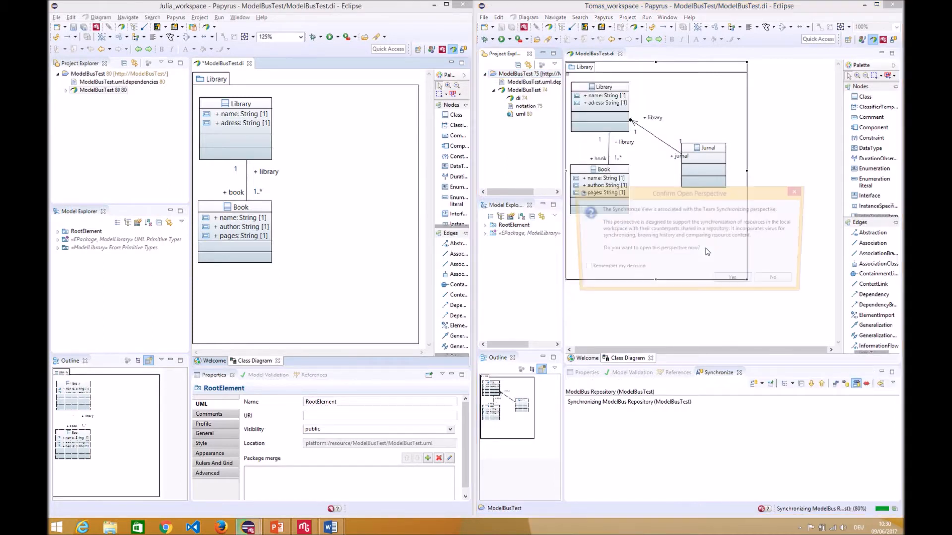
pyautogui.click(743, 286)
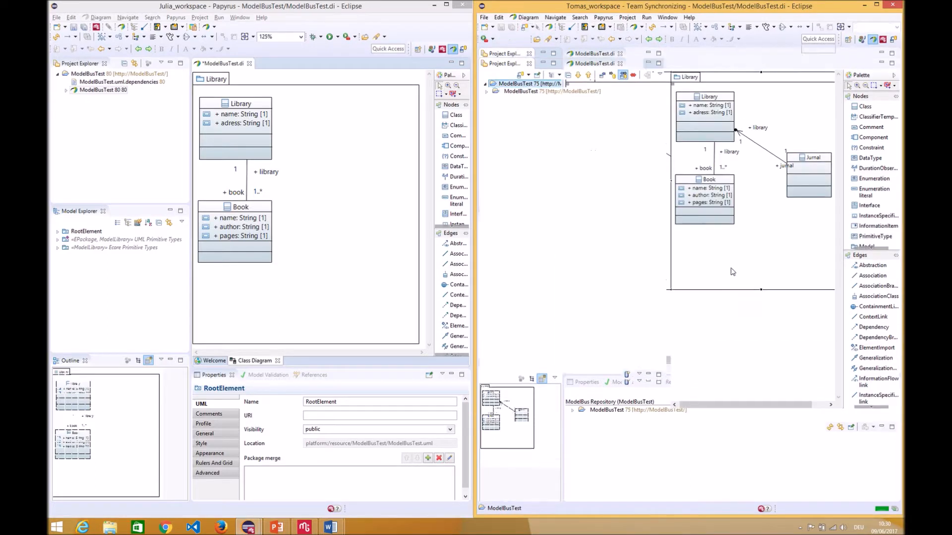
# Commit the new association in the second workspace's ModelBusTest project to the repository with an empty comment.
pyautogui.doubleClick(511, 92)
pyautogui.rightClick(536, 93)
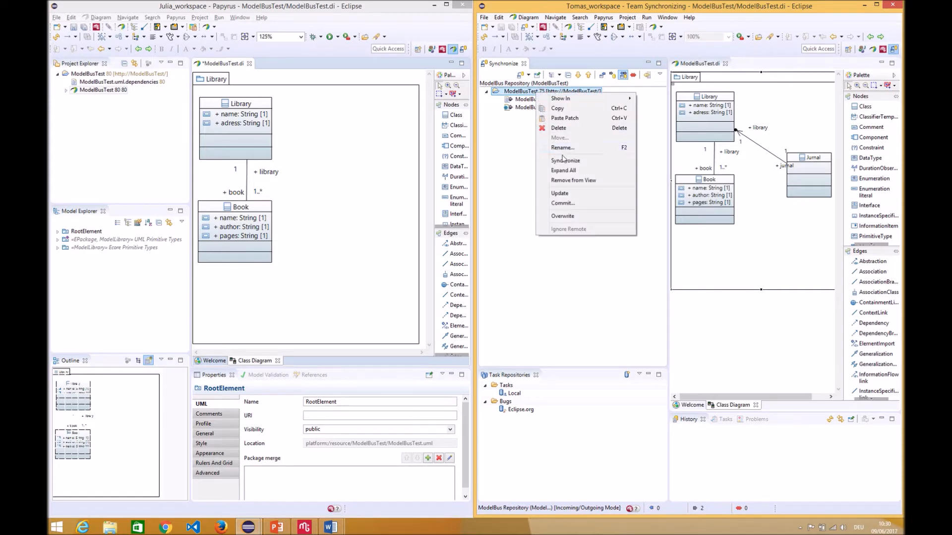
pyautogui.click(563, 202)
pyautogui.click(734, 295)
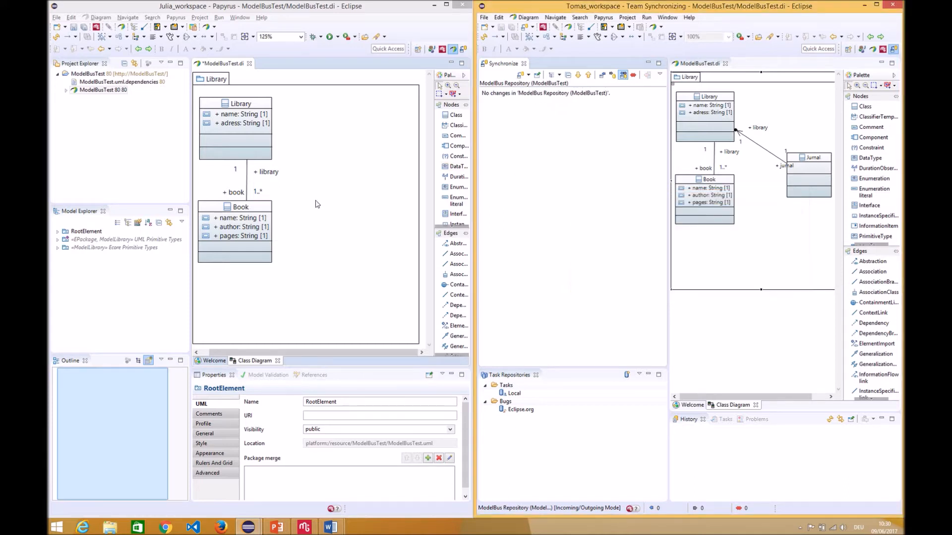
# Save the first workspace's model without the Jurnal class and synchronize its ModelBusTest project with the repository.
pyautogui.click(335, 207)
pyautogui.hotkey('ctrl', 's')
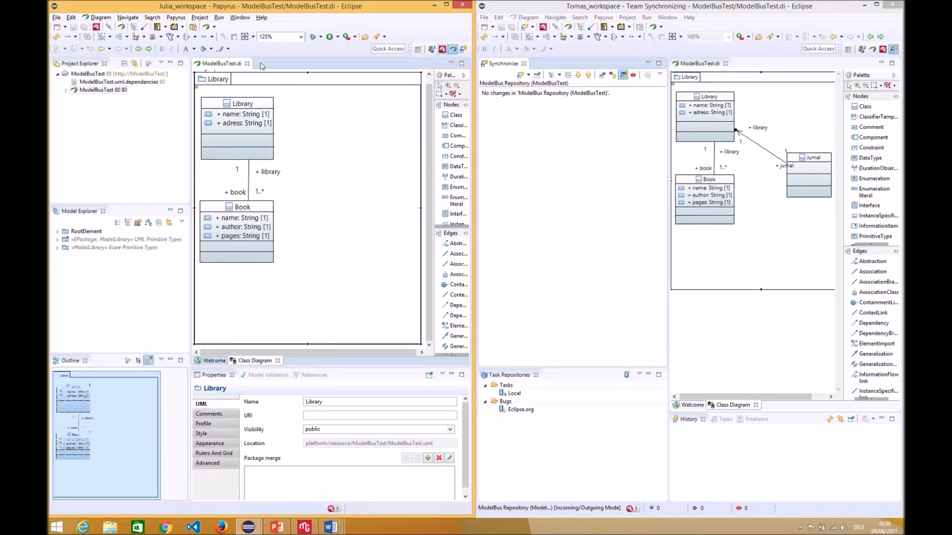
pyautogui.click(113, 74)
pyautogui.rightClick(112, 73)
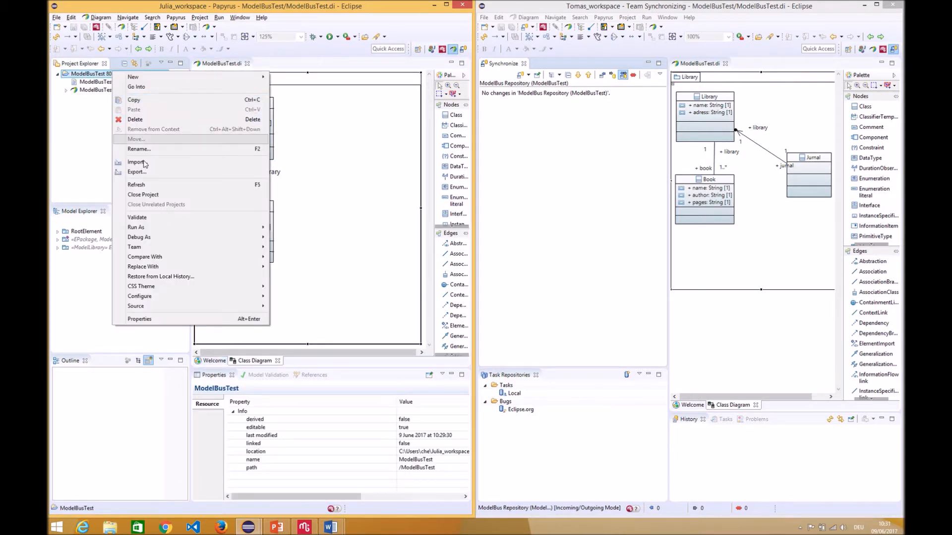
pyautogui.moveTo(147, 247)
pyautogui.click(290, 248)
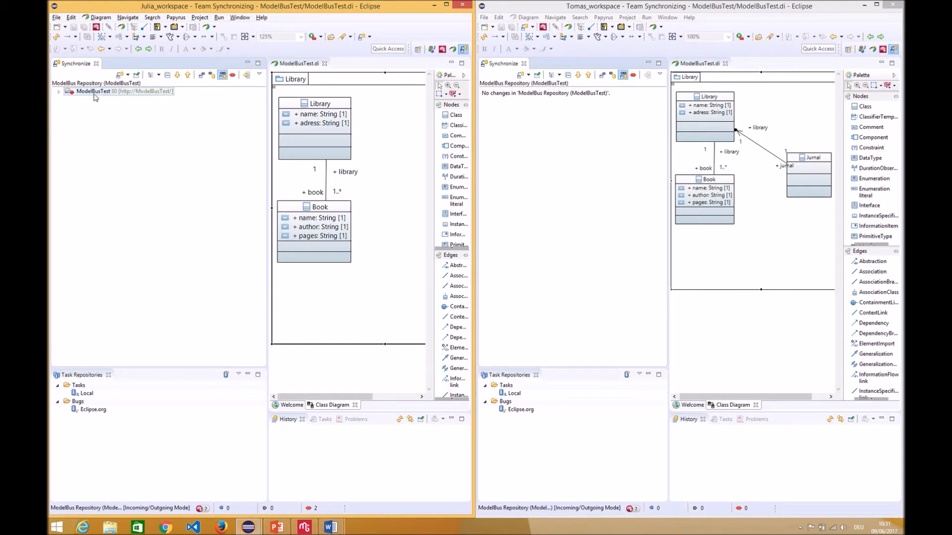
# Compare the conflicting local and remote versions of ModelBusTest.uml in a widened window, and close the comparison.
pyautogui.click(73, 94)
pyautogui.click(58, 93)
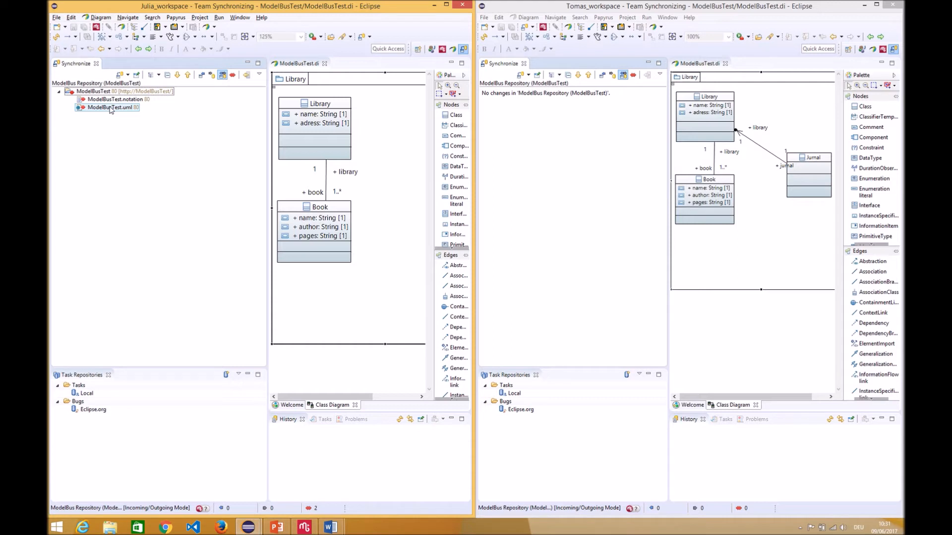
pyautogui.rightClick(111, 109)
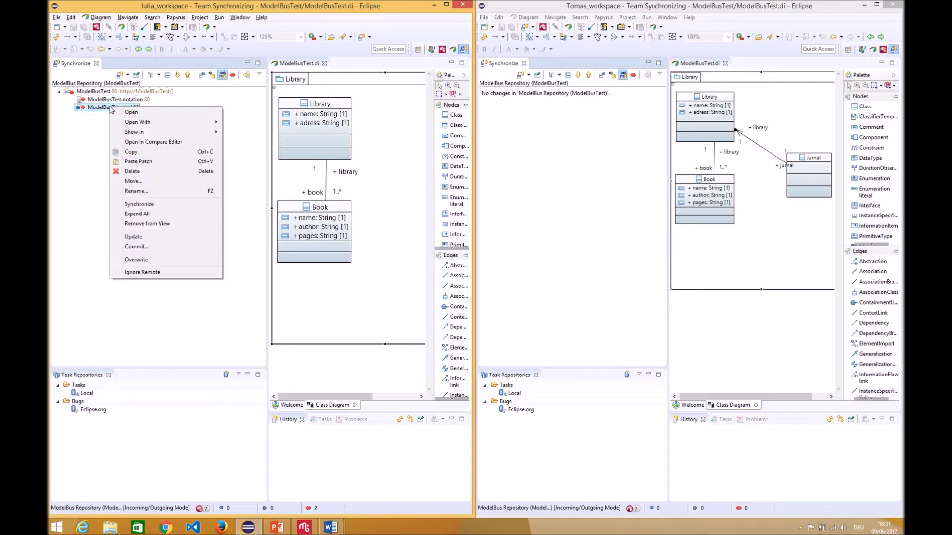
pyautogui.click(151, 147)
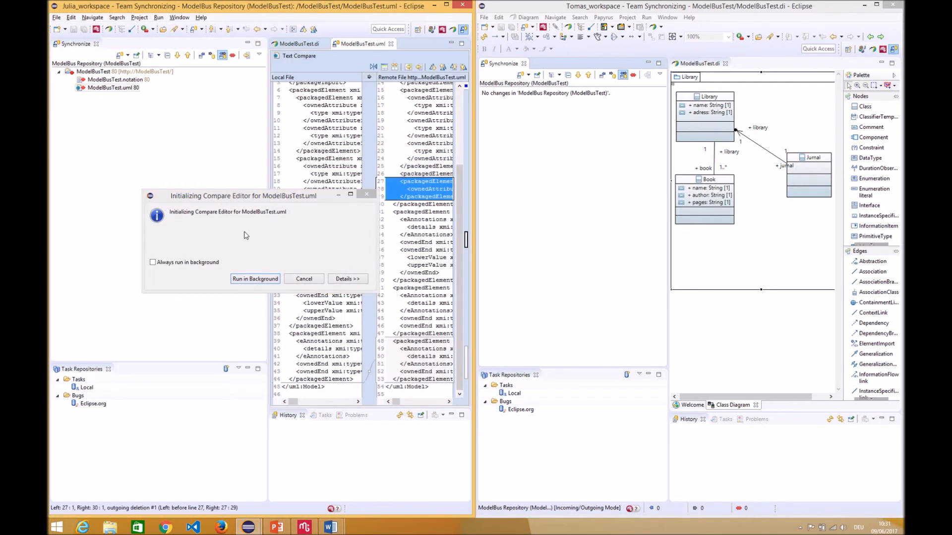
pyautogui.moveTo(473, 196); pyautogui.dragTo(886, 214)
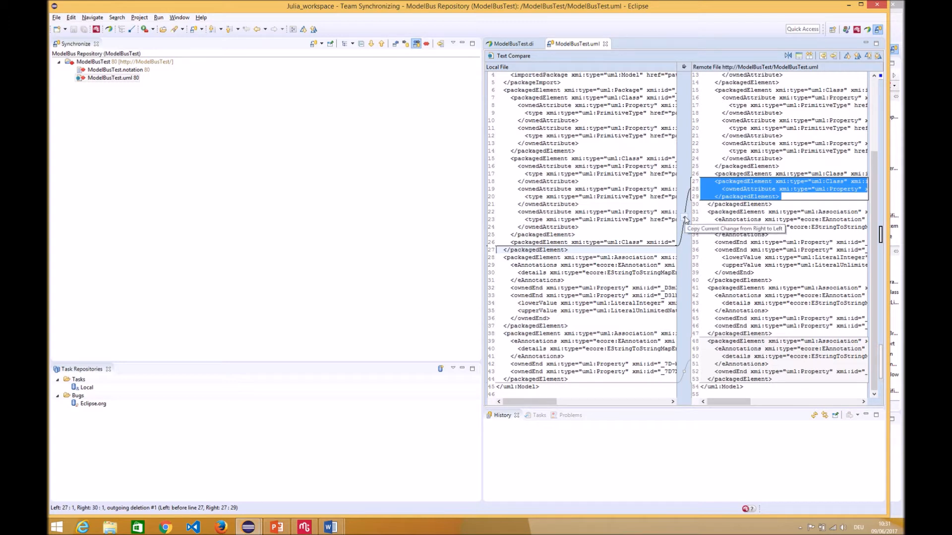
pyautogui.click(605, 44)
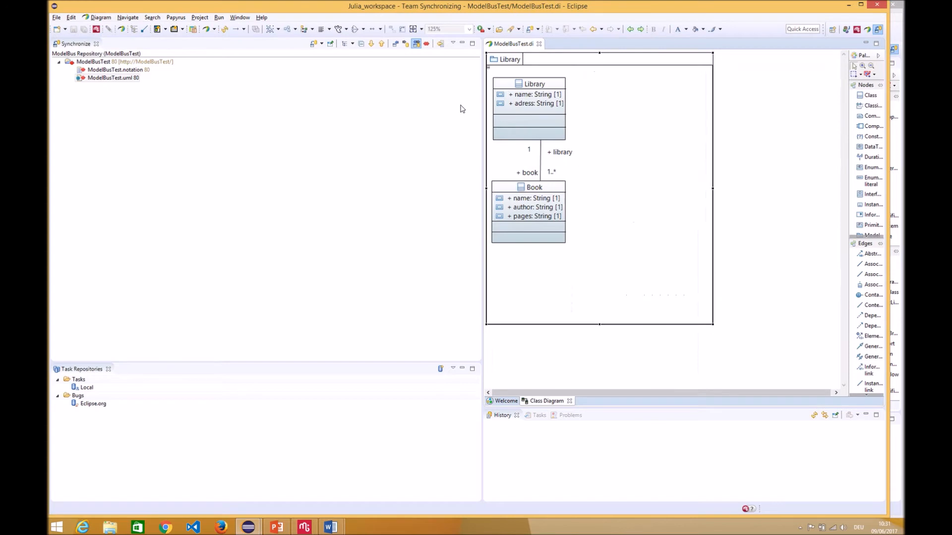
# Update the first workspace's conflicting ModelBusTest.uml from the repository.
pyautogui.click(114, 78)
pyautogui.rightClick(128, 81)
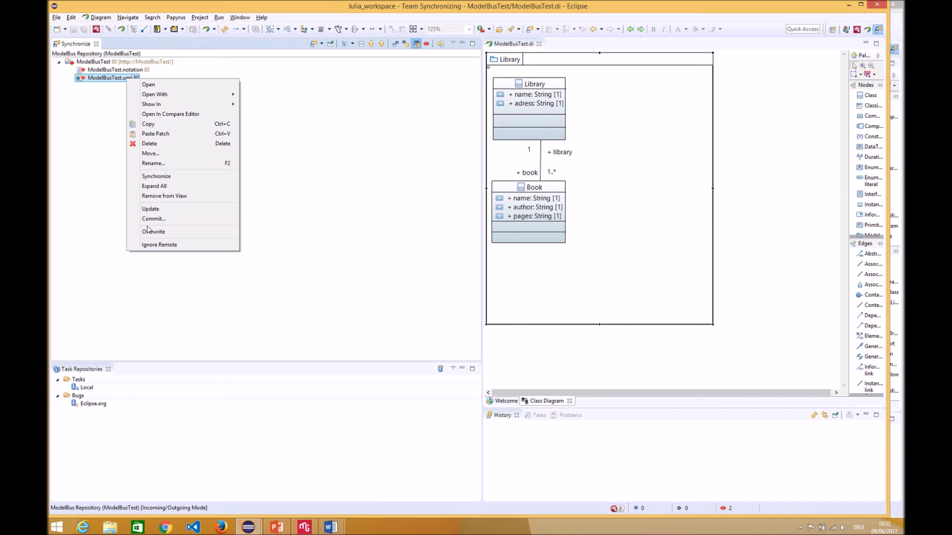
pyautogui.click(153, 209)
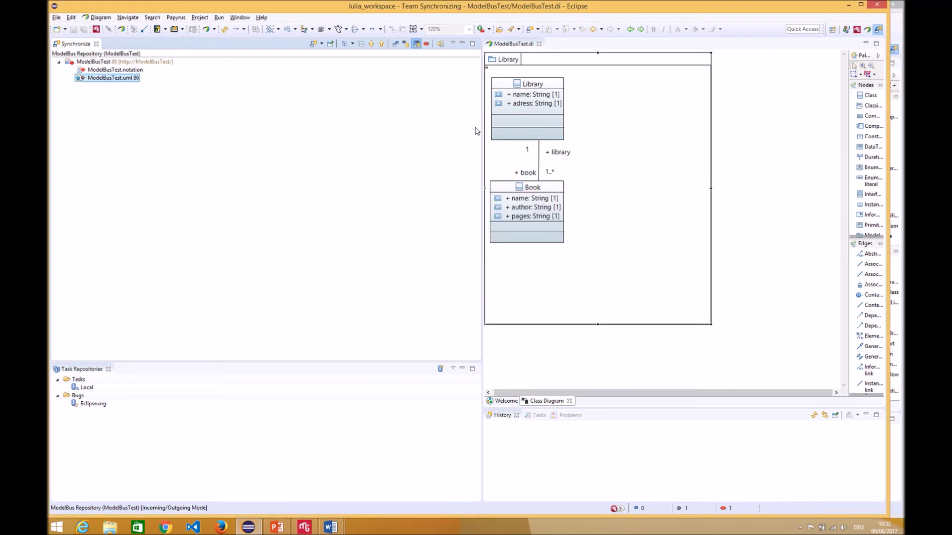
# Commit the first workspace's ModelBusTest.uml to the repository with an empty comment.
pyautogui.rightClick(97, 82)
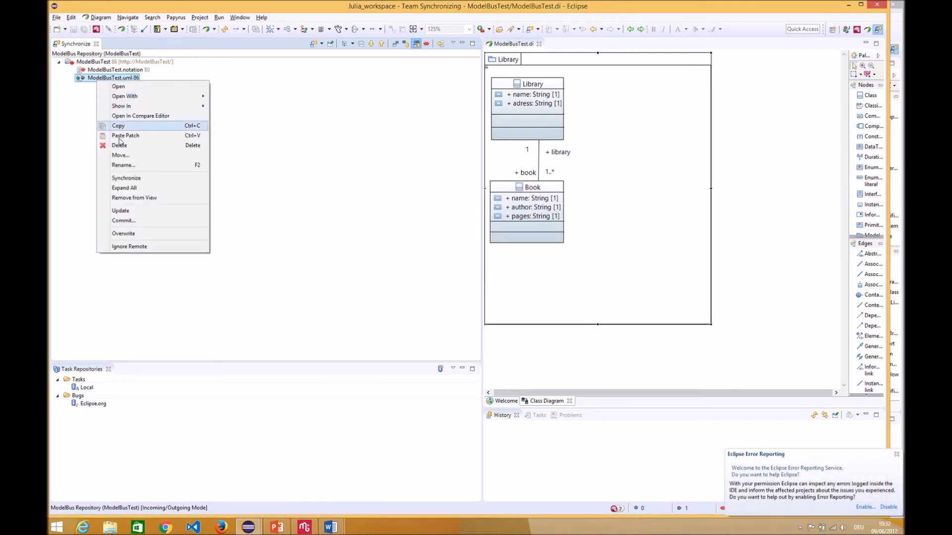
pyautogui.click(123, 220)
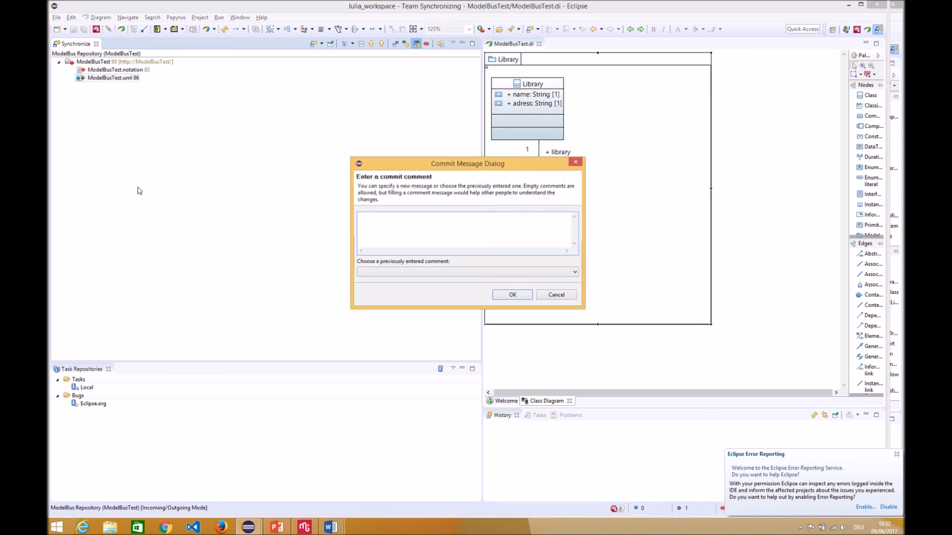
pyautogui.click(504, 297)
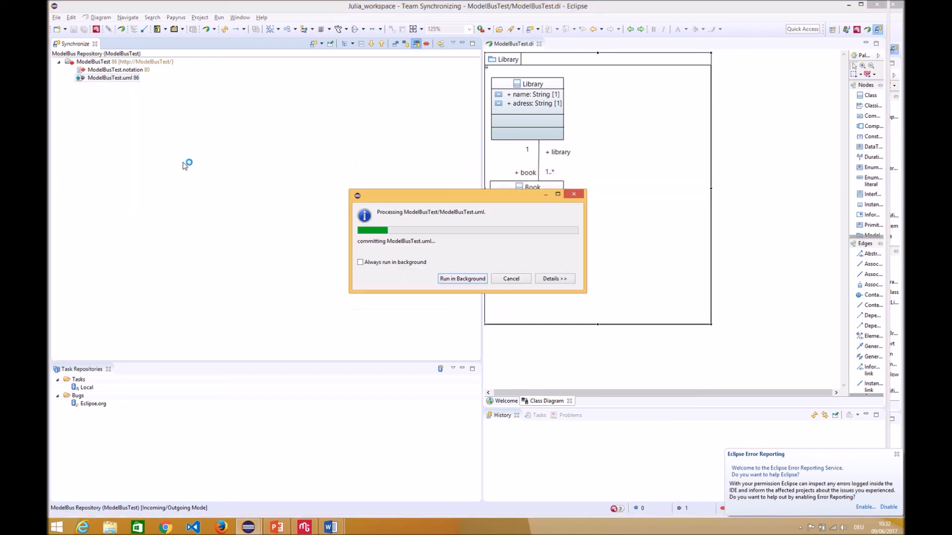